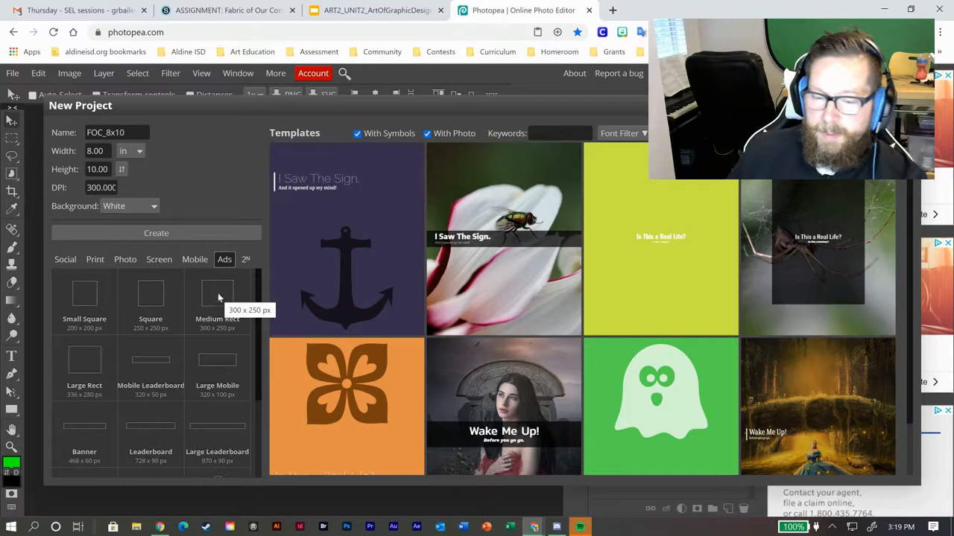
- Review the new project's name, print and photo size presets, width, units, height and DPI settings
click(105, 132)
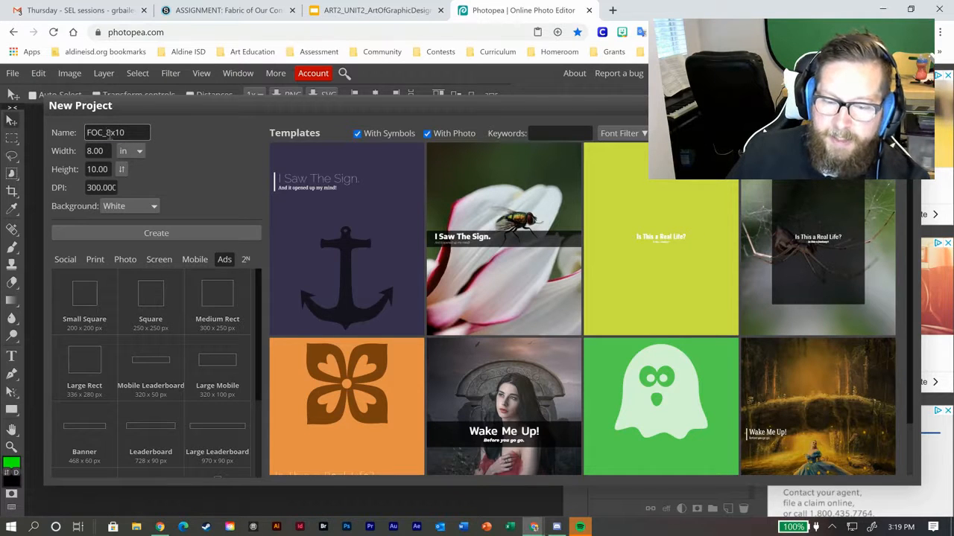
click(96, 260)
click(121, 260)
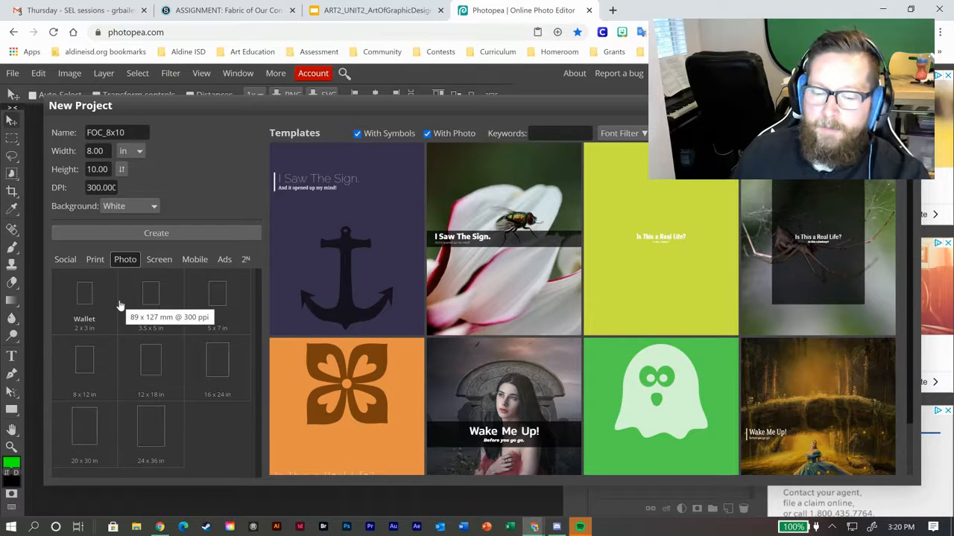
click(97, 151)
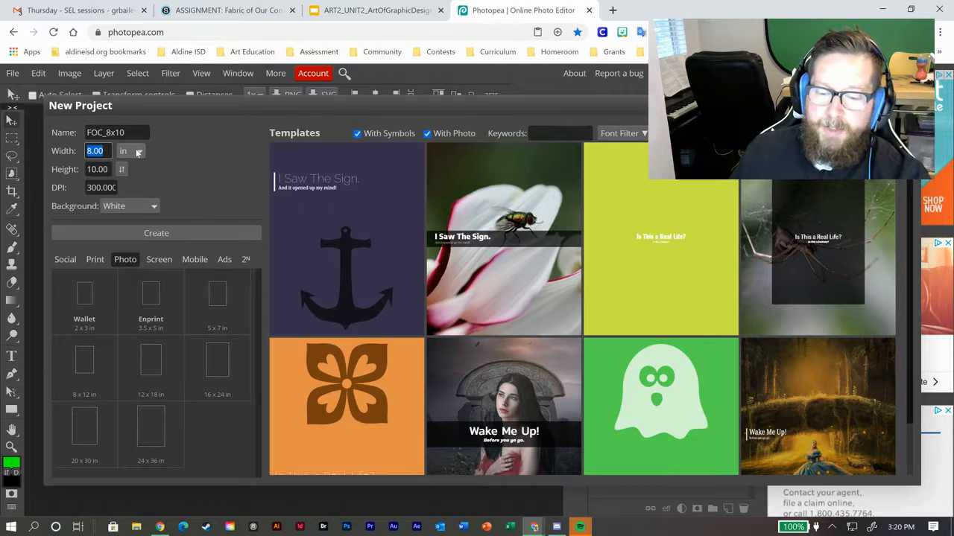
click(138, 152)
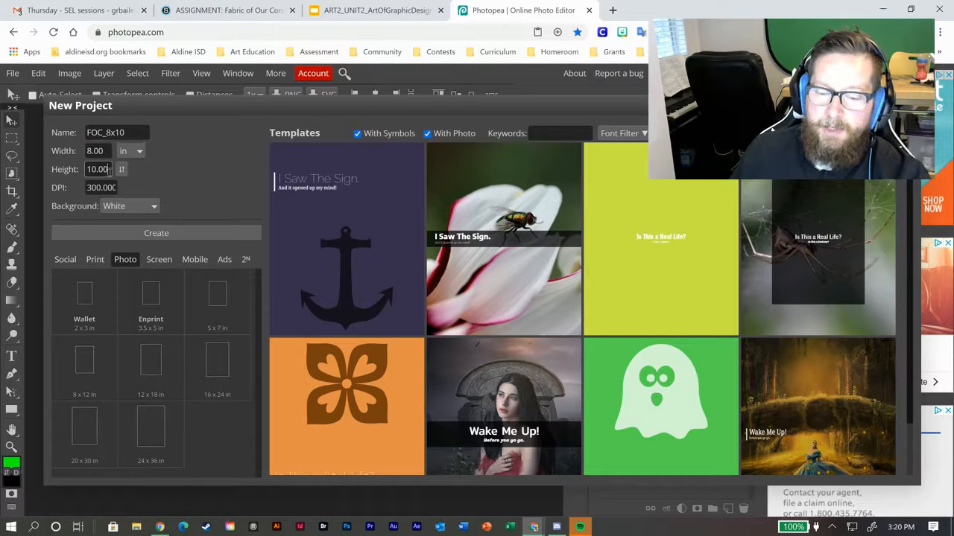
click(103, 188)
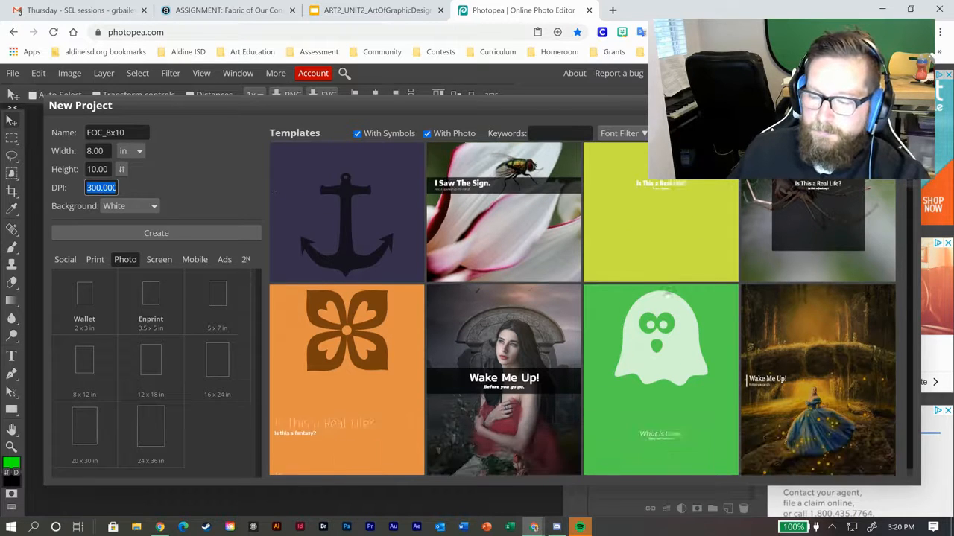
- Browse the templates and open the "Wake Me Up!" one showing a woman in a blue dress under a forest bridge
scroll(668, 295, down, 3)
scroll(812, 350, down, 2)
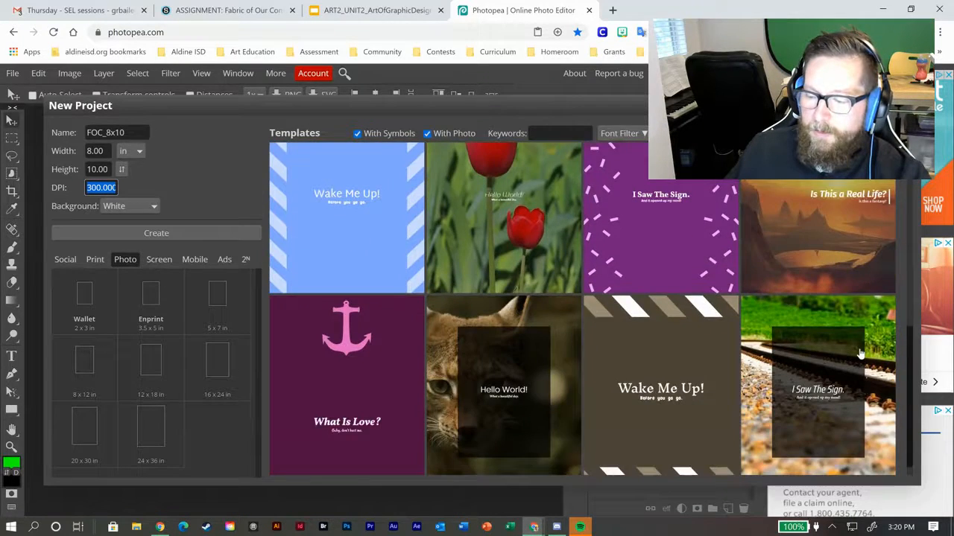
scroll(861, 354, up, 3)
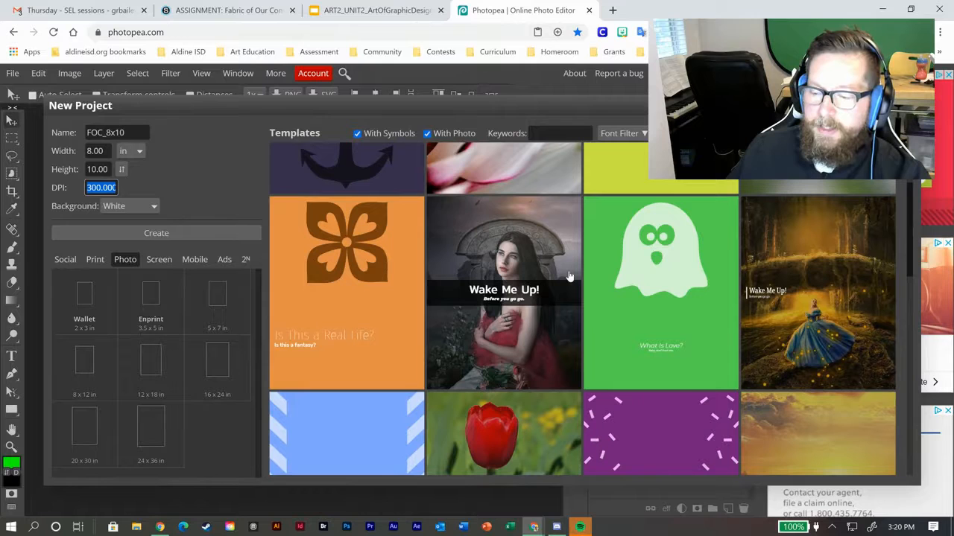
click(832, 276)
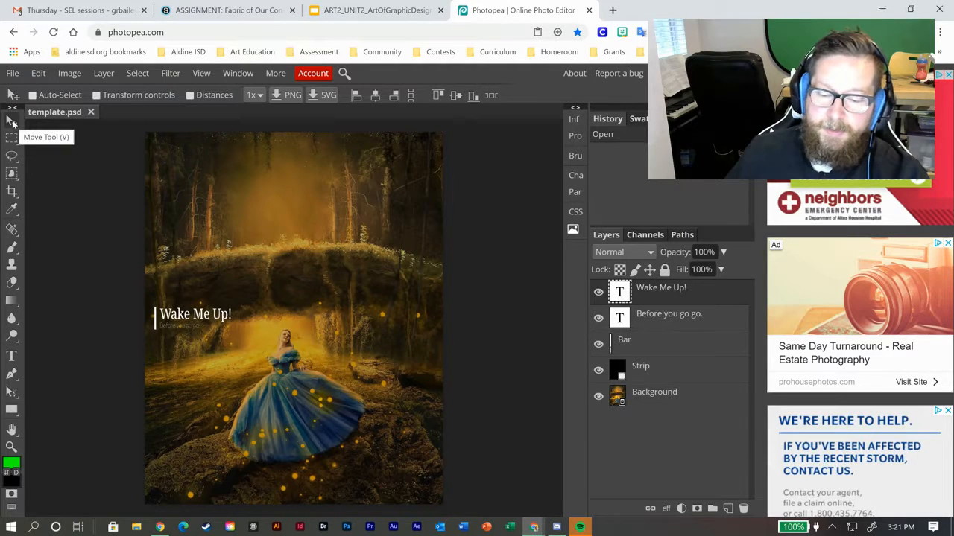
- Move the "Wake Me Up!" title around the image and place it between the trees above the bridge
drag(204, 325, 296, 363)
drag(316, 217, 291, 193)
drag(309, 349, 386, 365)
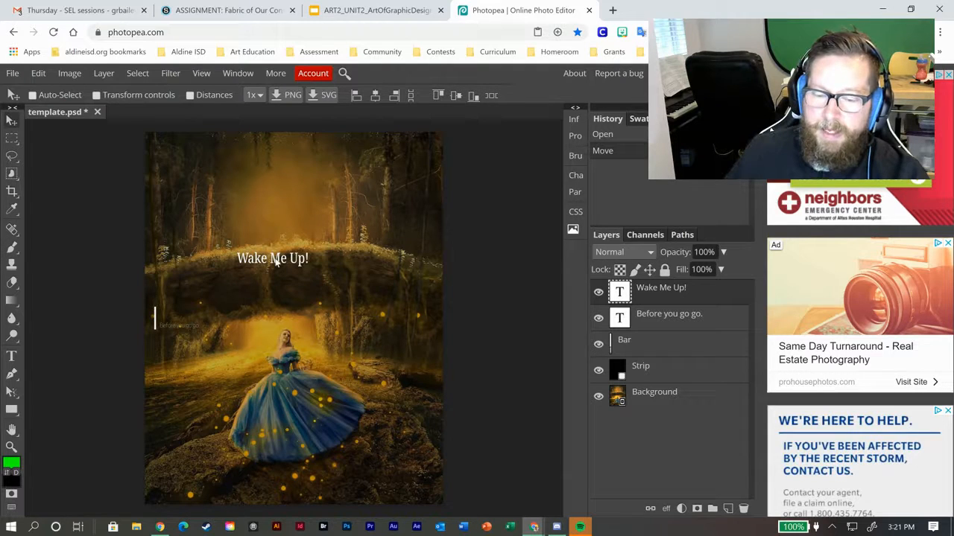
drag(202, 235, 356, 343)
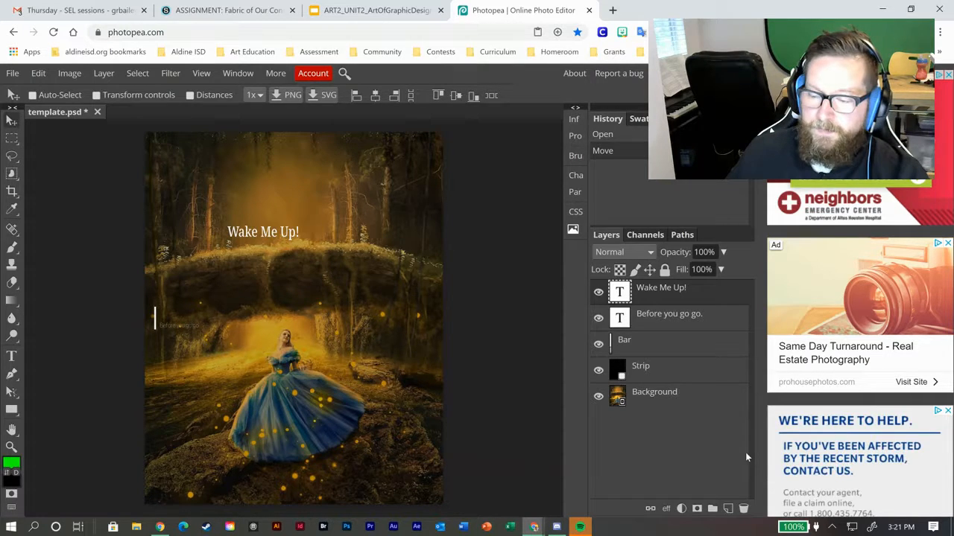
drag(313, 301, 334, 338)
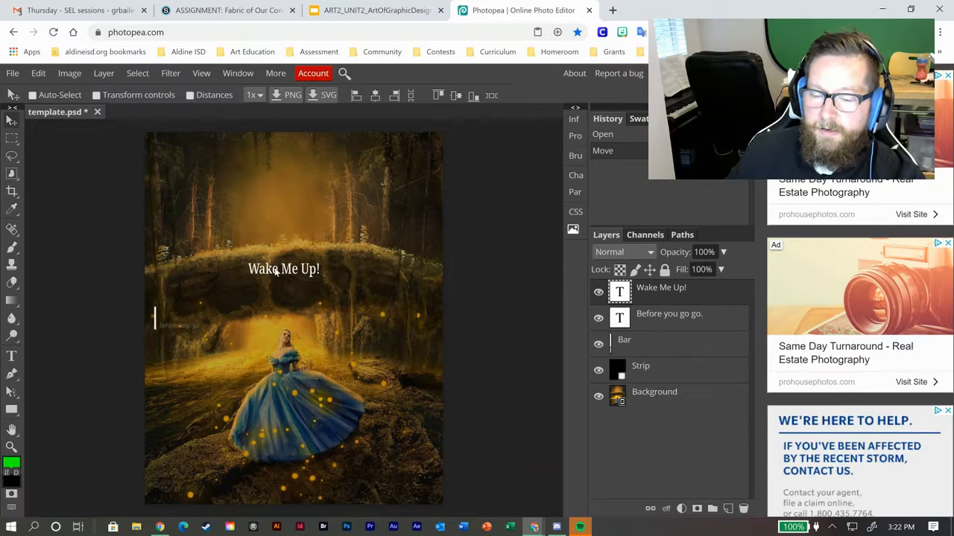
drag(275, 272, 288, 198)
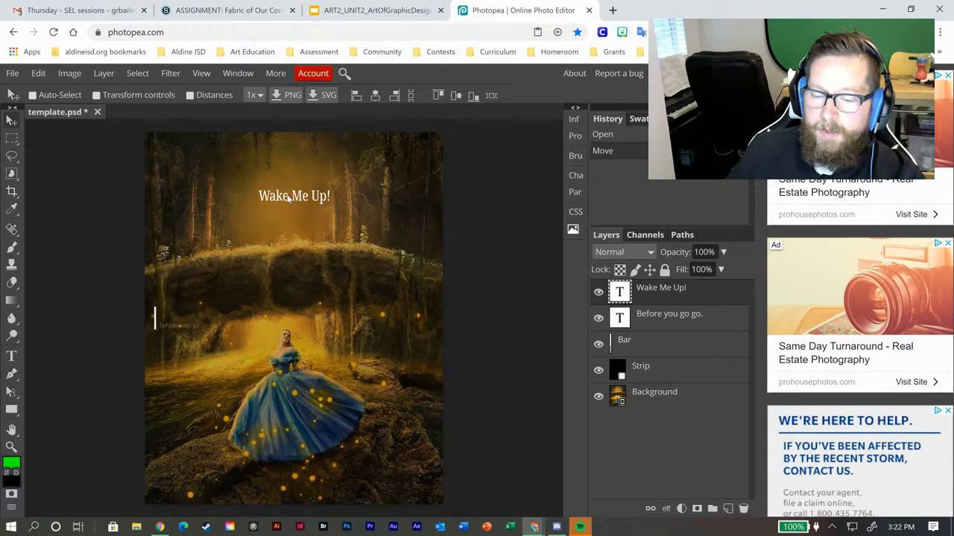
- List the layers beneath the "Wake Me Up!" title and move the title back beside the white bar
right_click(289, 198)
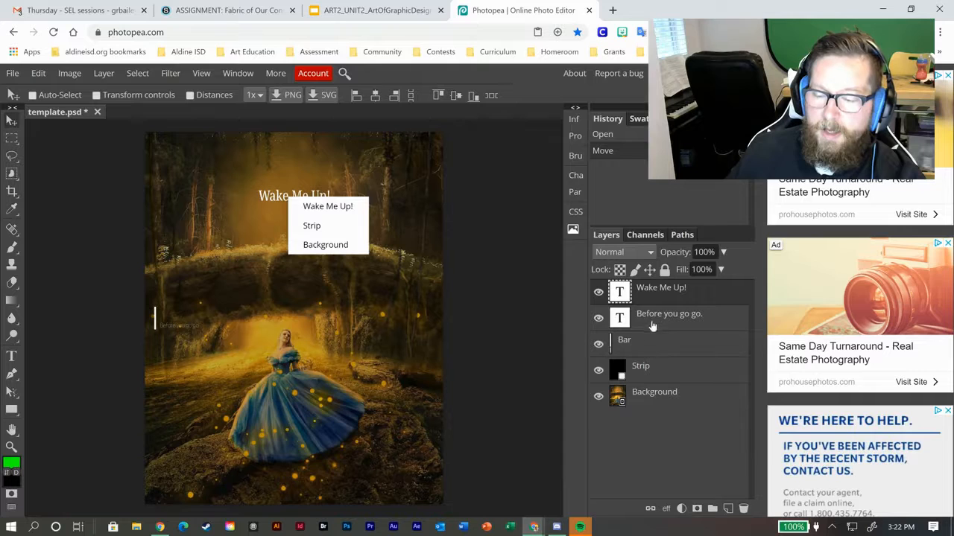
click(298, 198)
drag(298, 198, 193, 313)
right_click(159, 312)
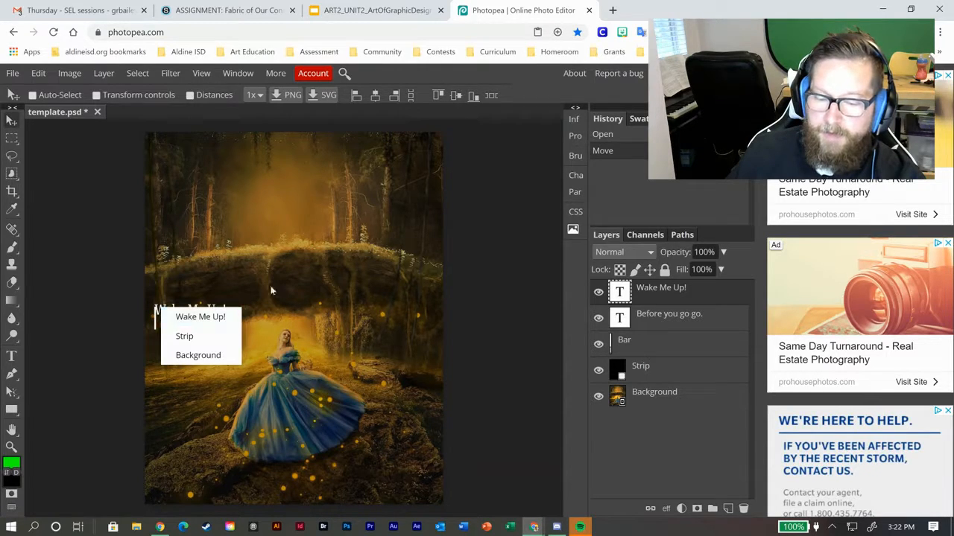
click(345, 209)
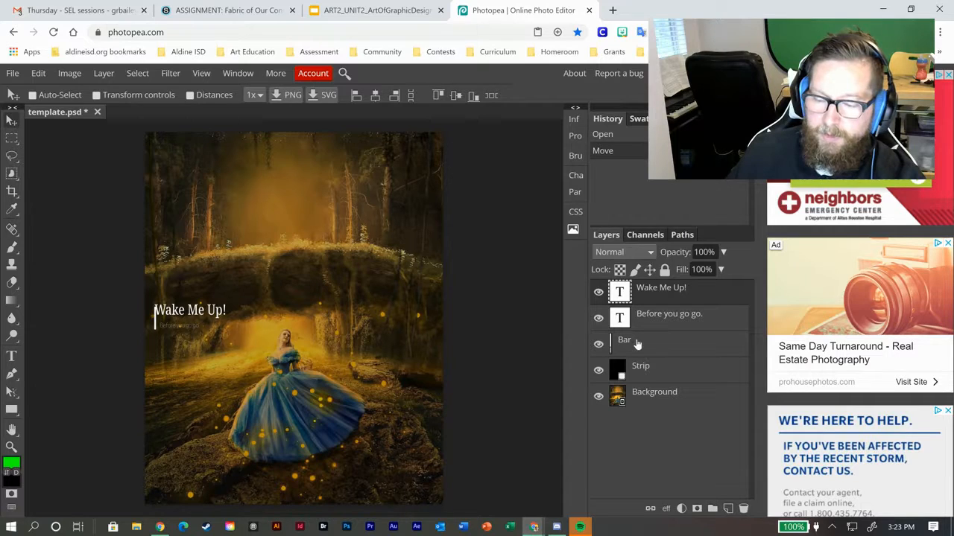
- Delete the "Wake Me Up!", "Before you go go.", Bar and Strip layers, keeping only the Background layer
click(743, 509)
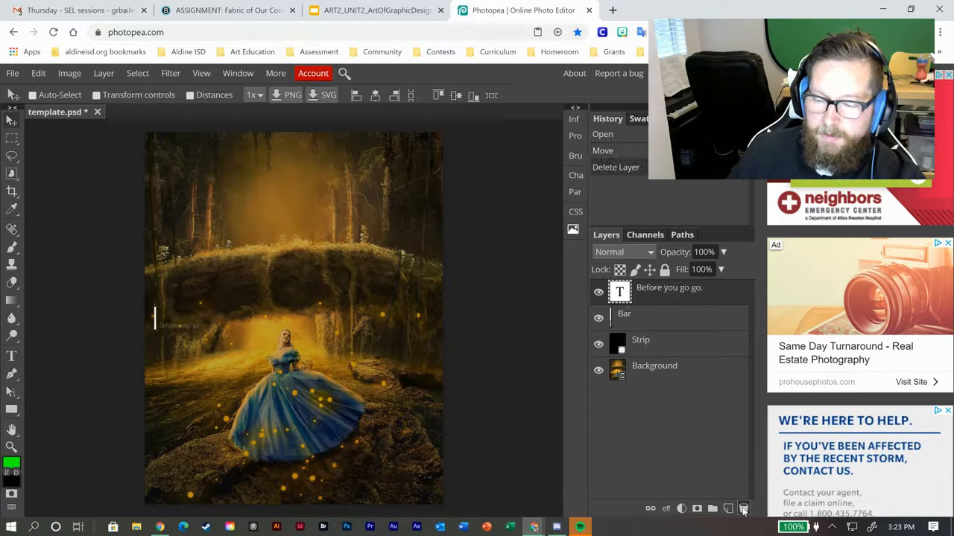
click(743, 509)
click(742, 509)
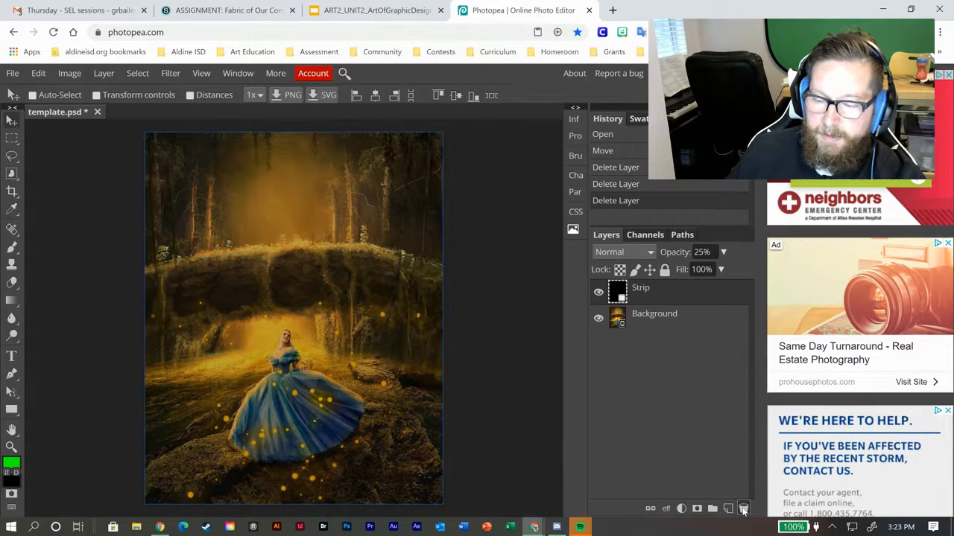
click(743, 509)
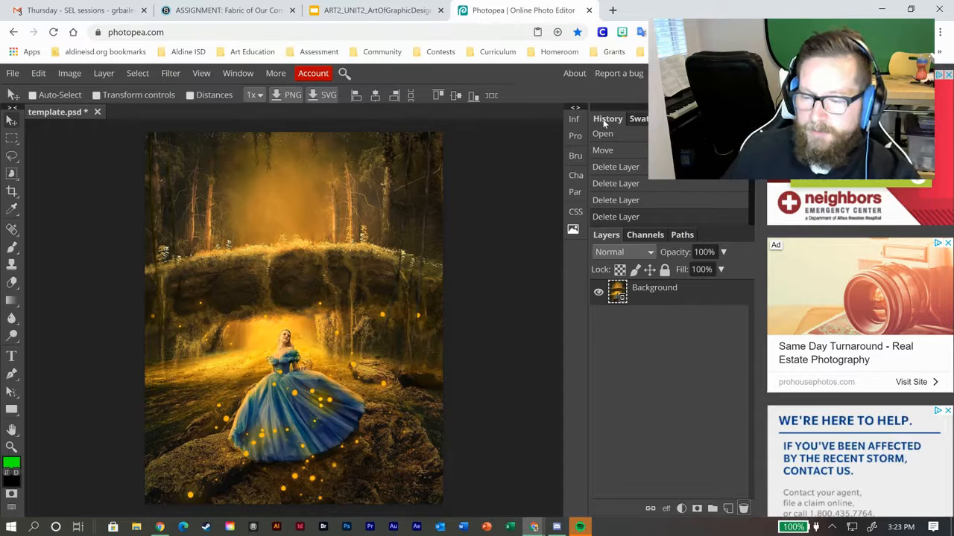
- Try adding empty layers above the background, removing five by stepping back in the history and one by deleting it
click(728, 510)
click(729, 510)
click(728, 510)
click(729, 509)
click(729, 509)
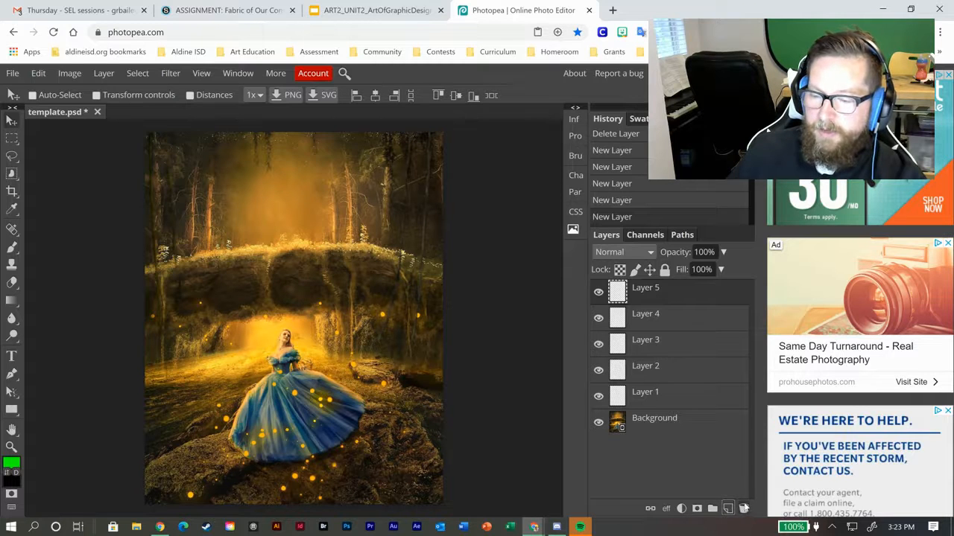
click(623, 138)
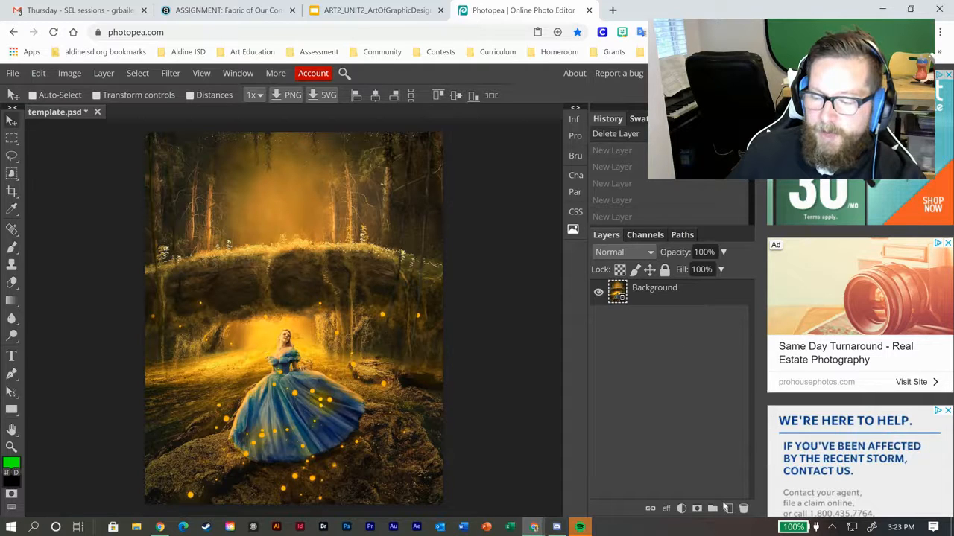
click(727, 510)
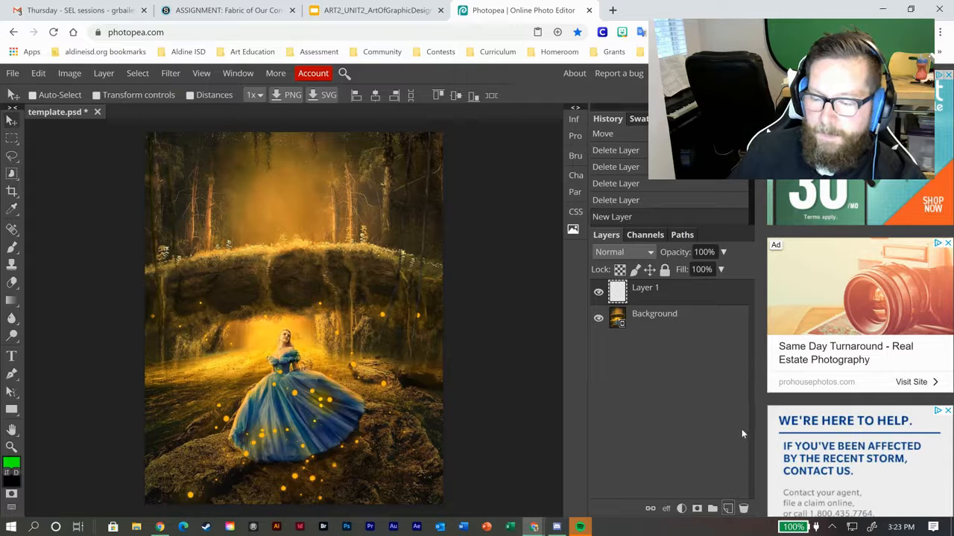
click(743, 509)
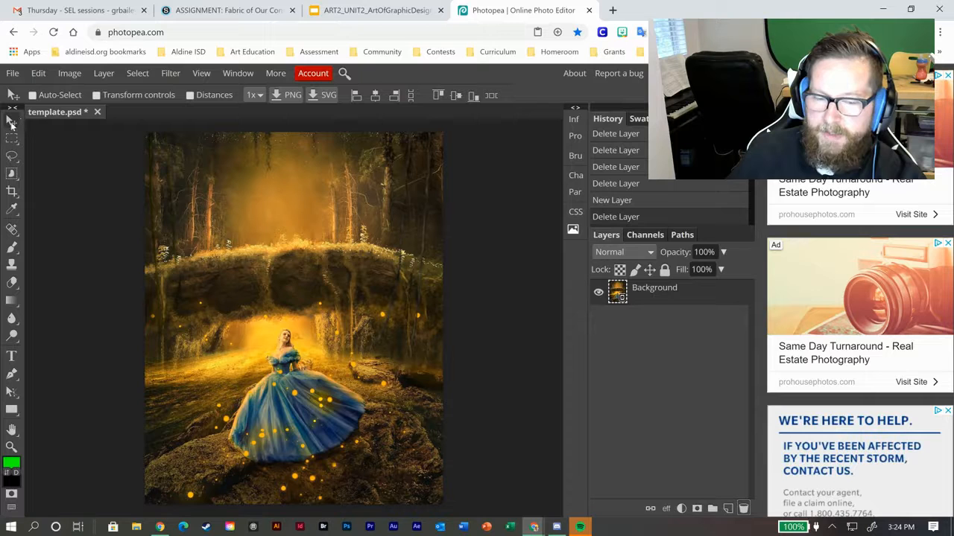
- Try shifting the background image down and to the right, and undo the move through the history
drag(287, 285, 320, 298)
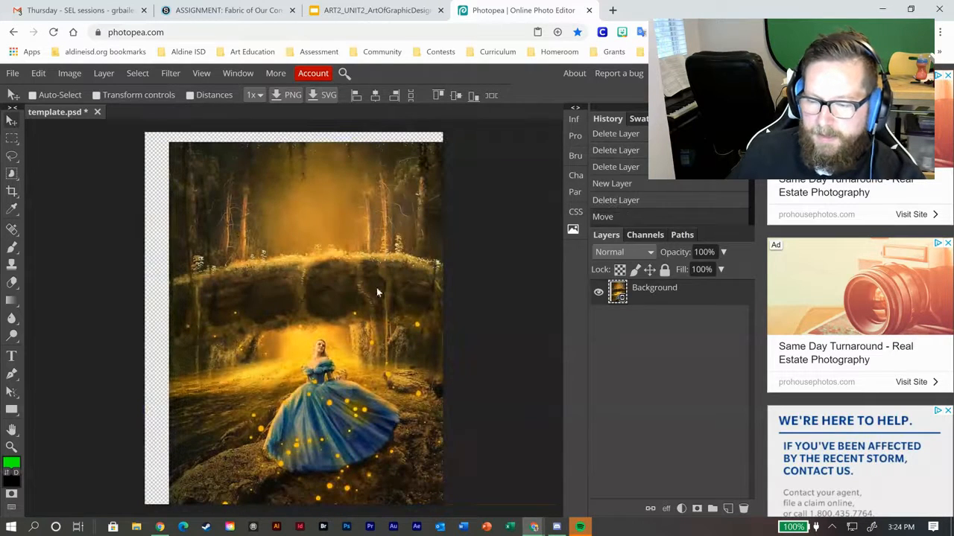
click(617, 200)
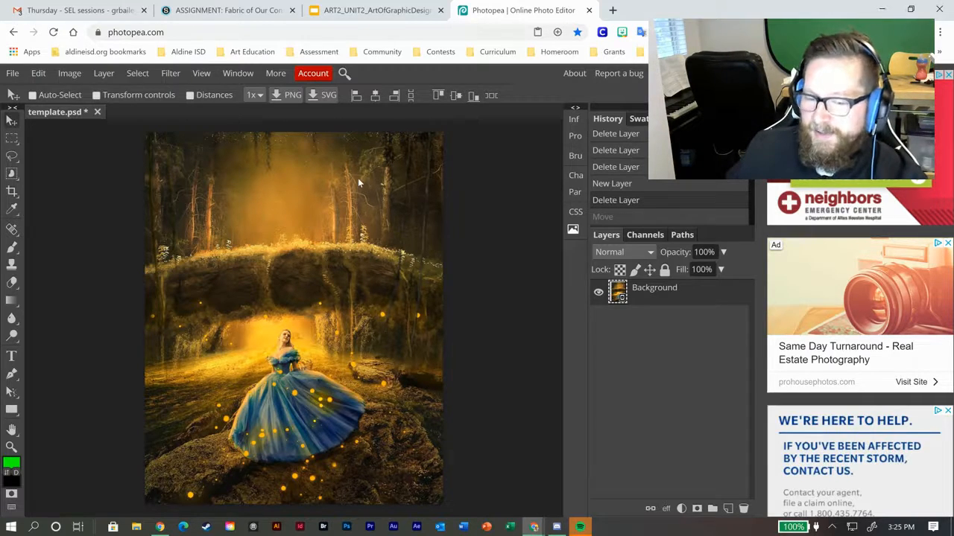
drag(703, 283, 411, 279)
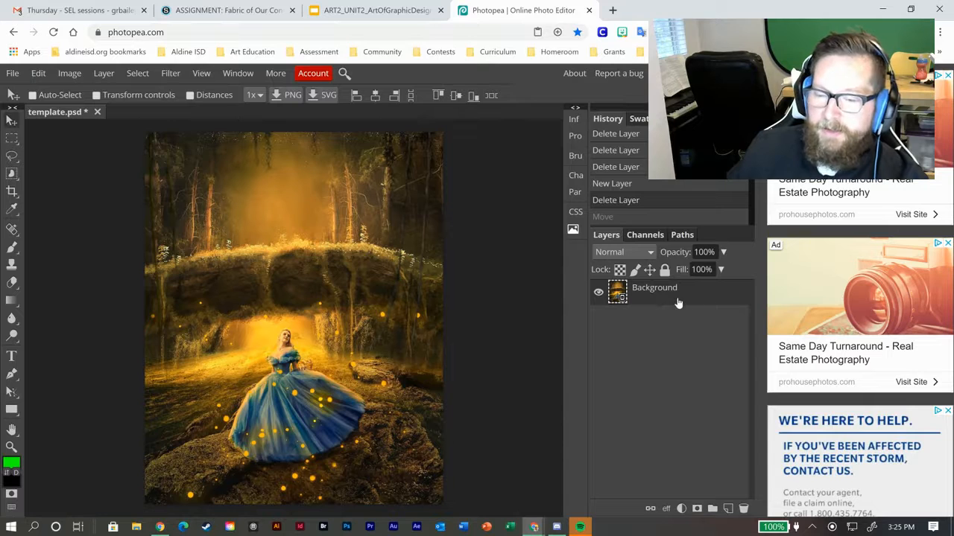
- Add a Brightness/Contrast adjustment to the background image
click(68, 79)
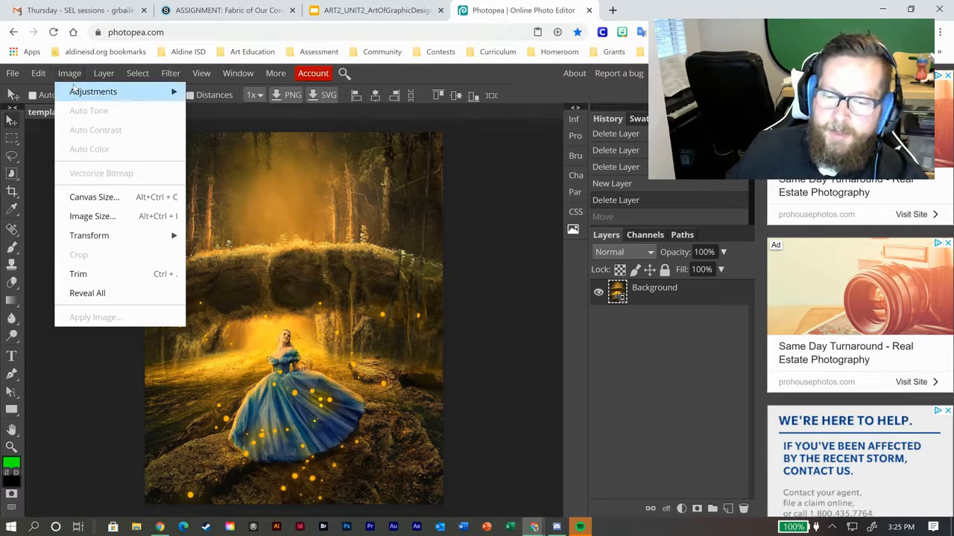
mouse_move(74, 90)
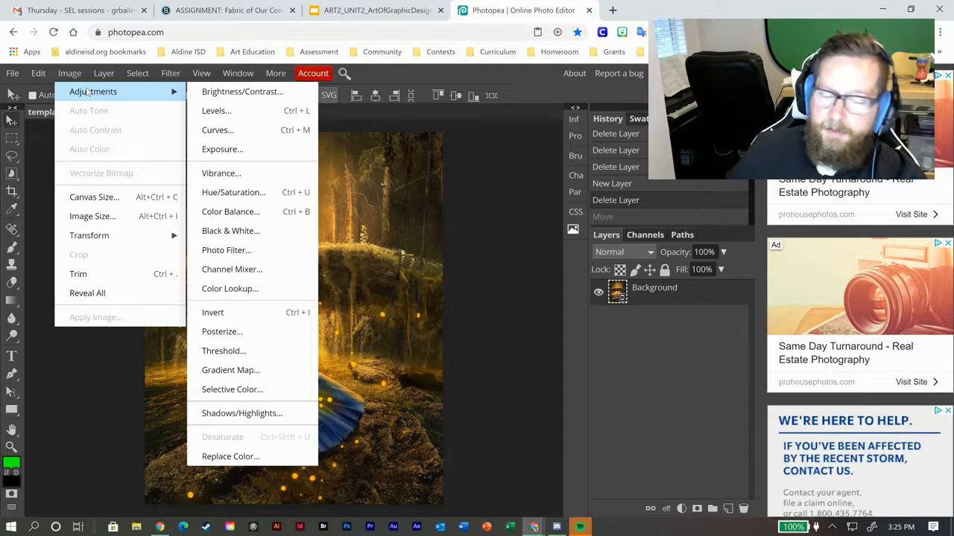
click(222, 91)
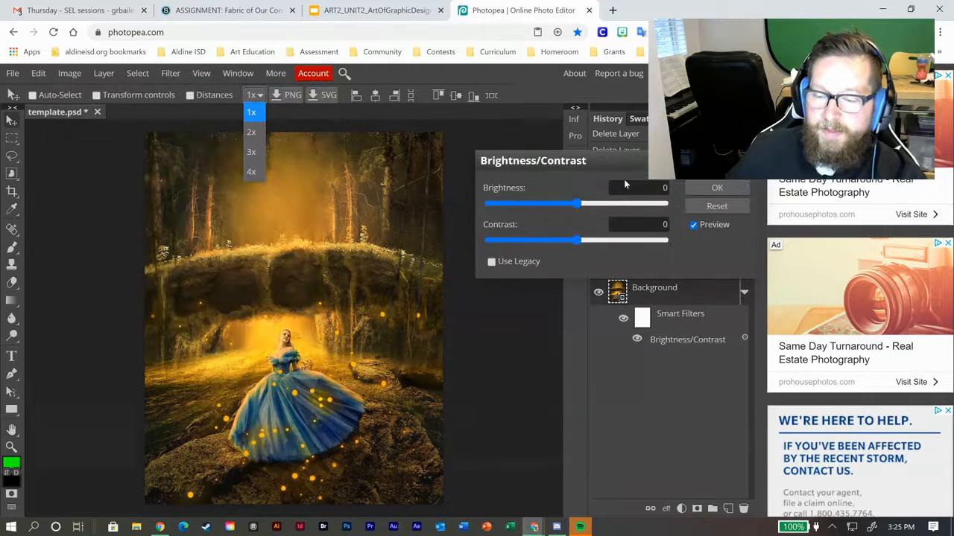
- Preview the brightness at its extremes of 150 and -150, and set it back to 0
click(578, 205)
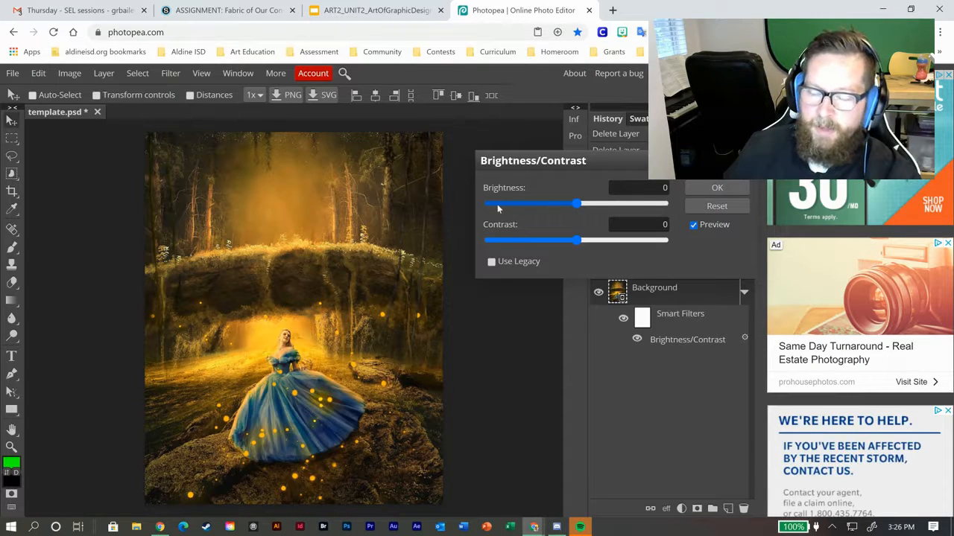
drag(572, 208, 675, 204)
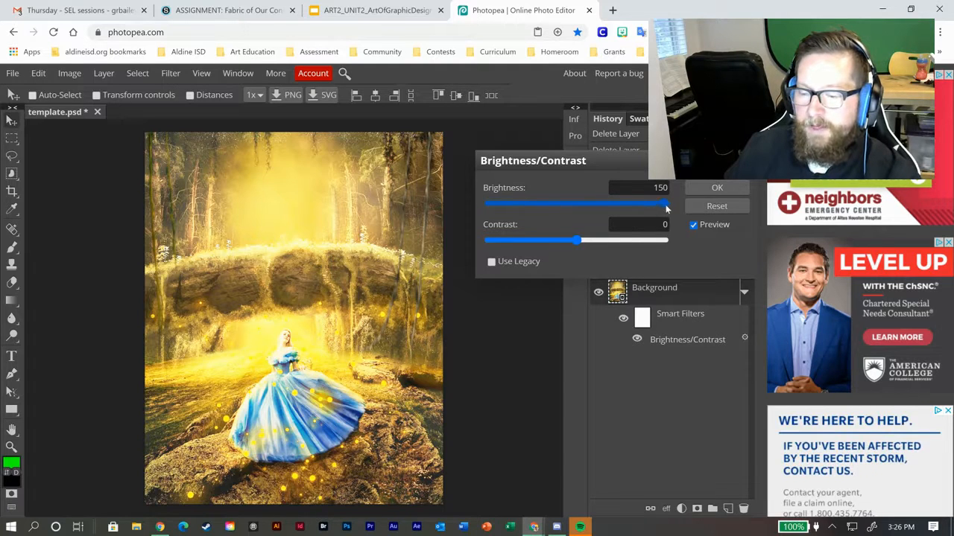
drag(637, 211, 476, 206)
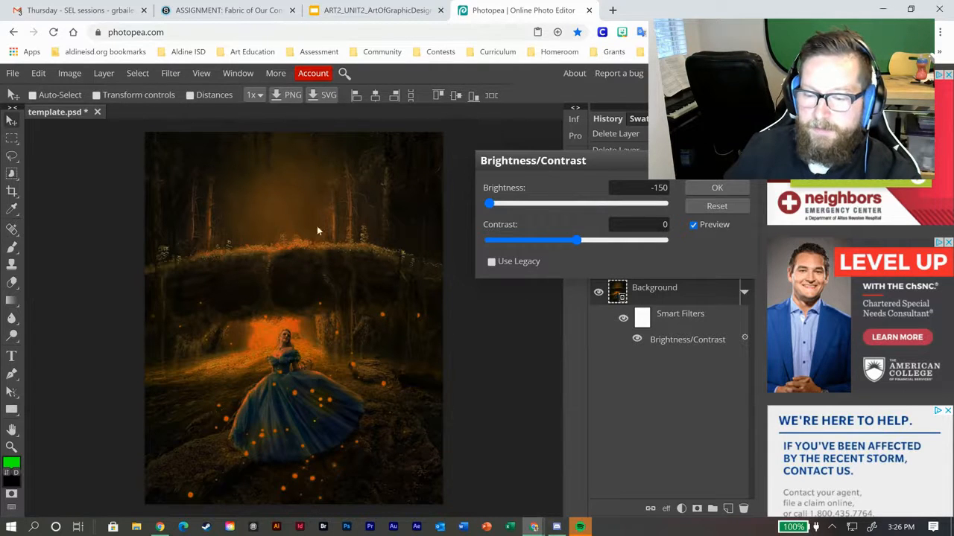
click(676, 188)
double_click(676, 187)
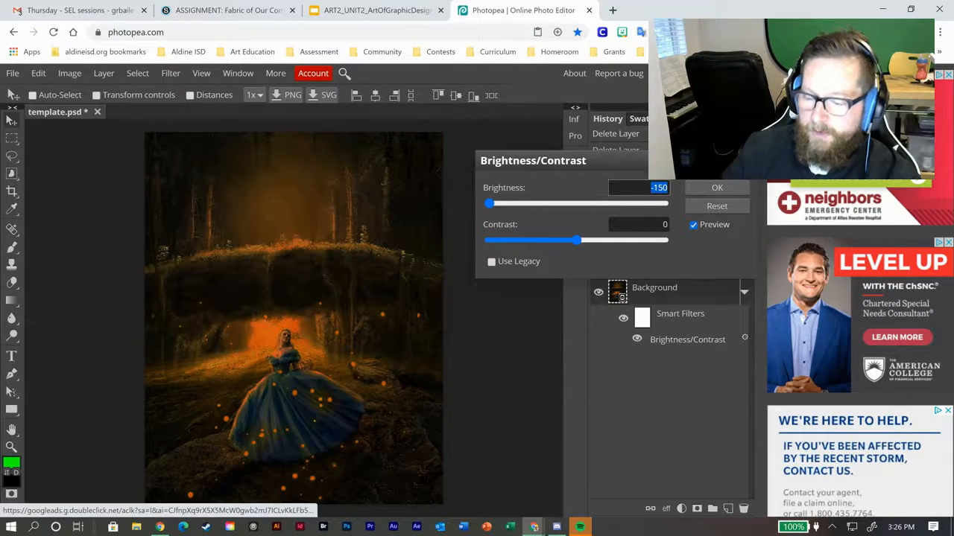
text(0)
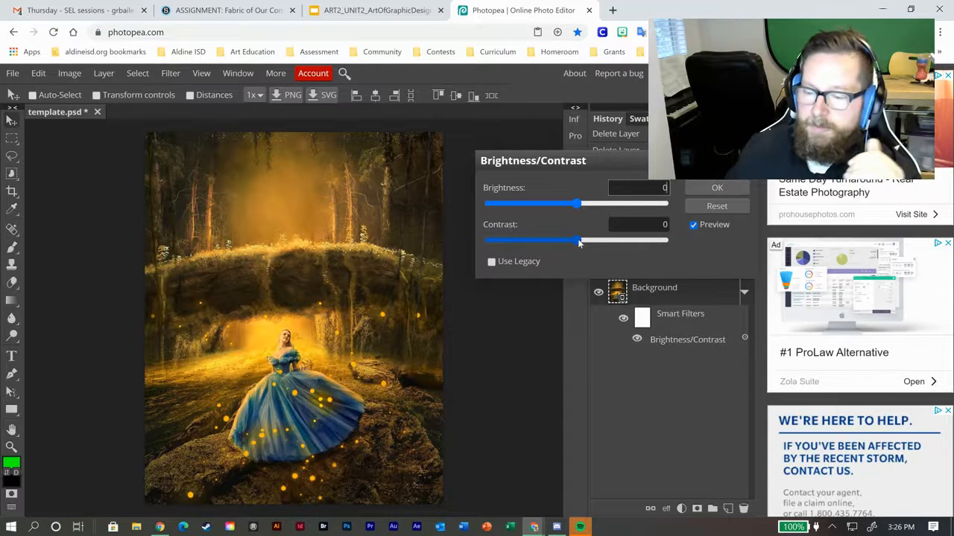
- Preview the contrast at its extremes of 100 and -100, and set it back to 0
drag(578, 242, 688, 237)
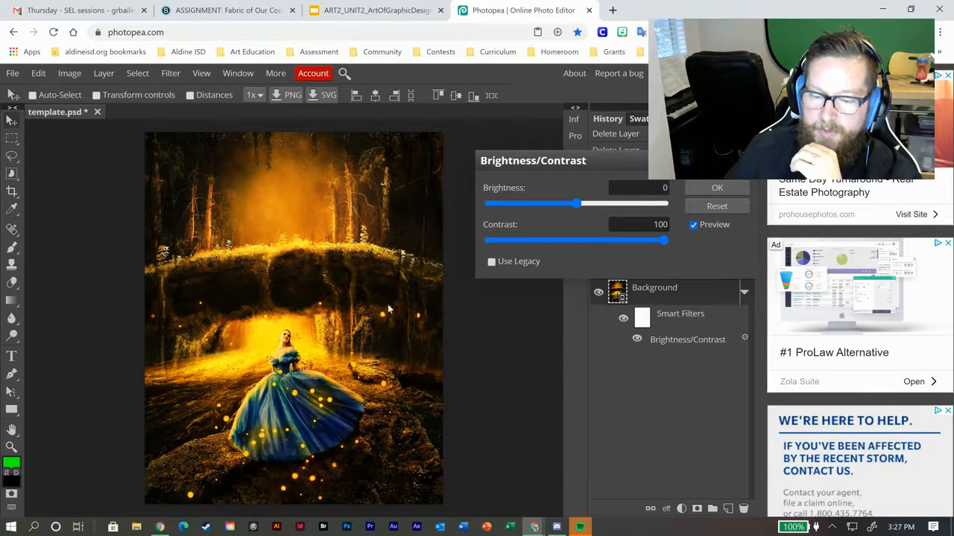
click(646, 225)
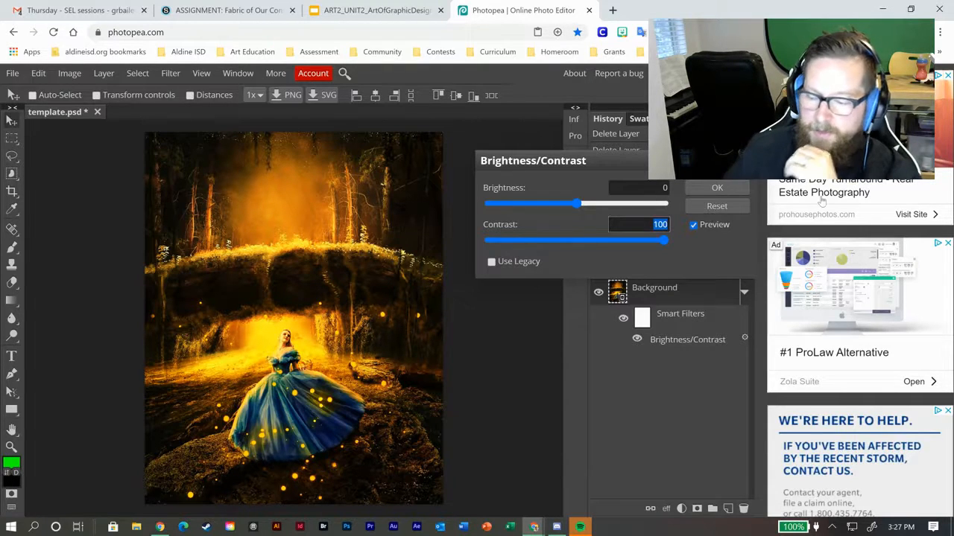
text(0)
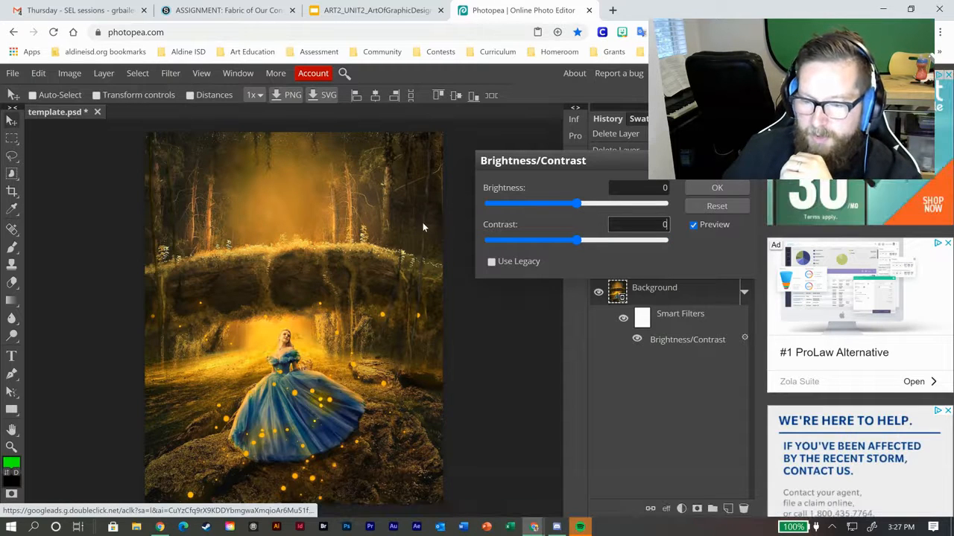
click(575, 244)
drag(530, 251, 403, 251)
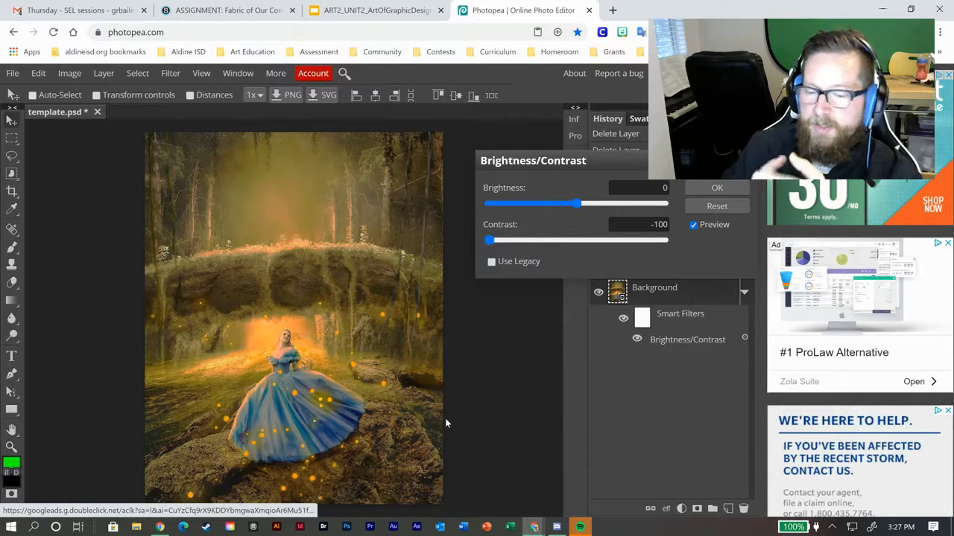
click(660, 224)
text(0)
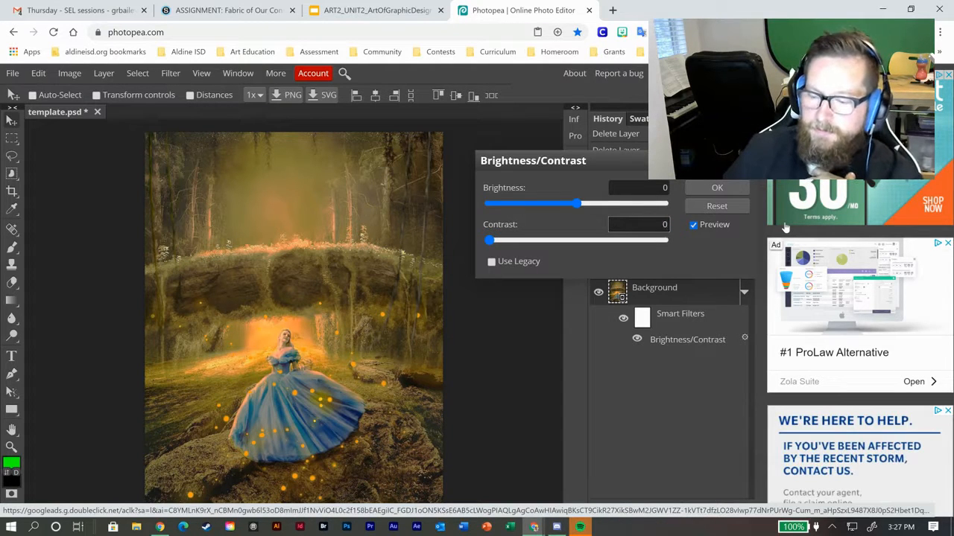
- Accept the Brightness/Contrast adjustment and revert it through the history
click(717, 188)
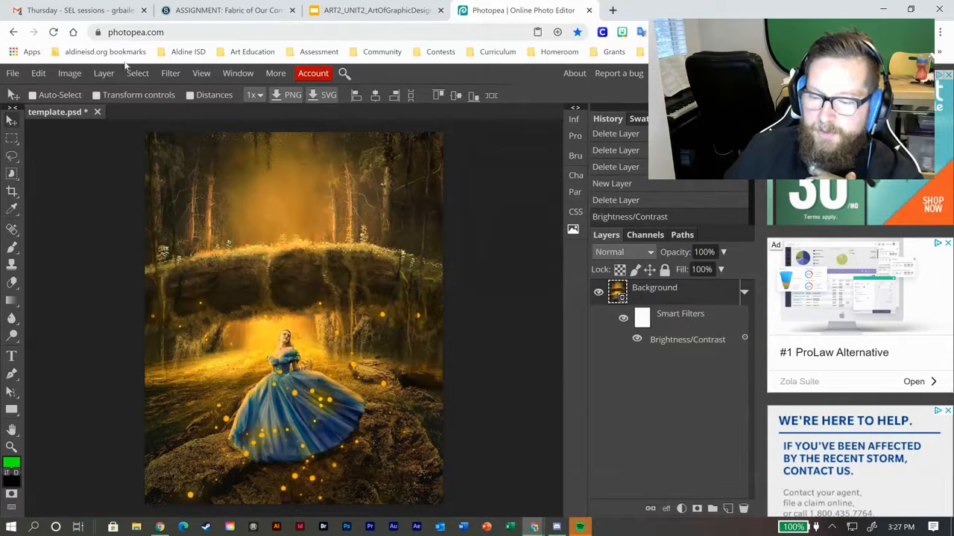
click(618, 199)
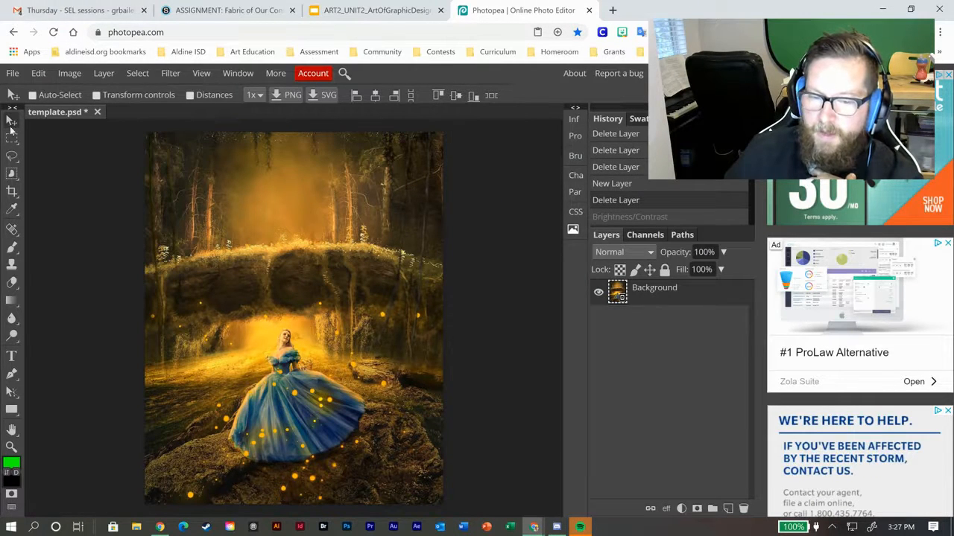
- Try a Levels adjustment on the background image and move its dialog clear of the picture
click(100, 75)
mouse_move(69, 73)
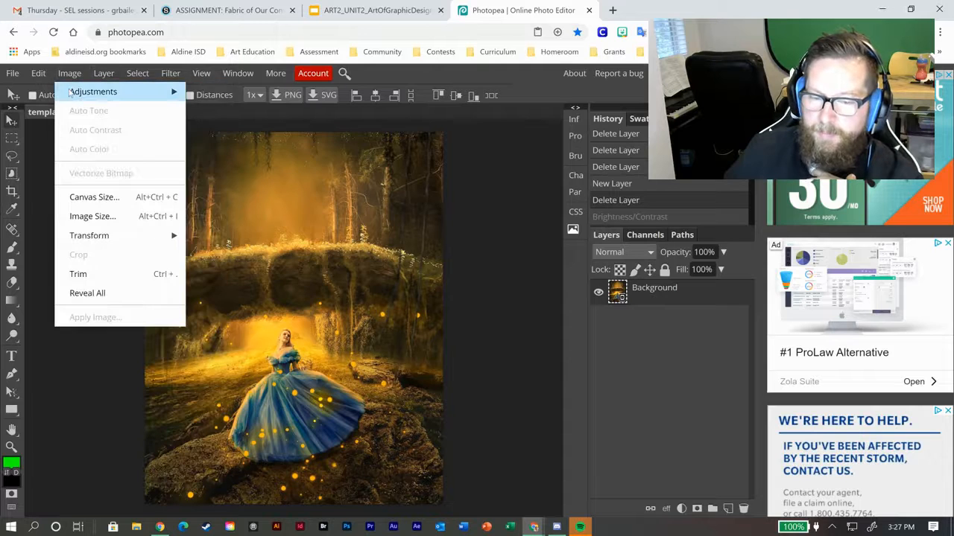
mouse_move(71, 91)
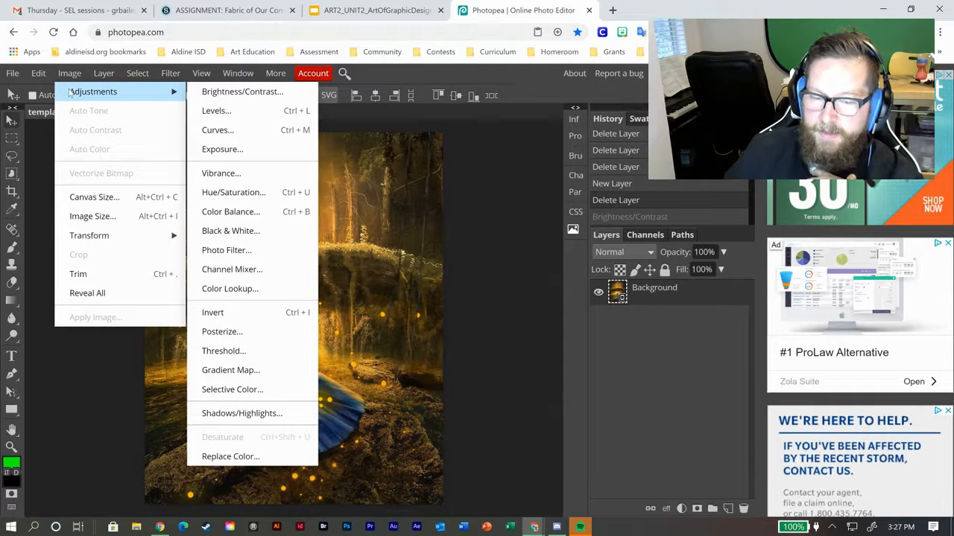
click(265, 113)
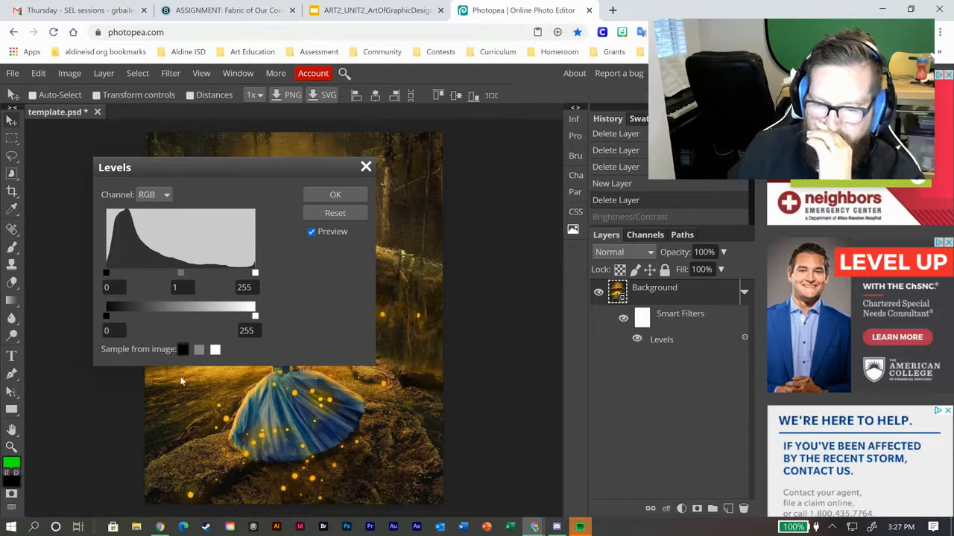
drag(315, 174, 440, 178)
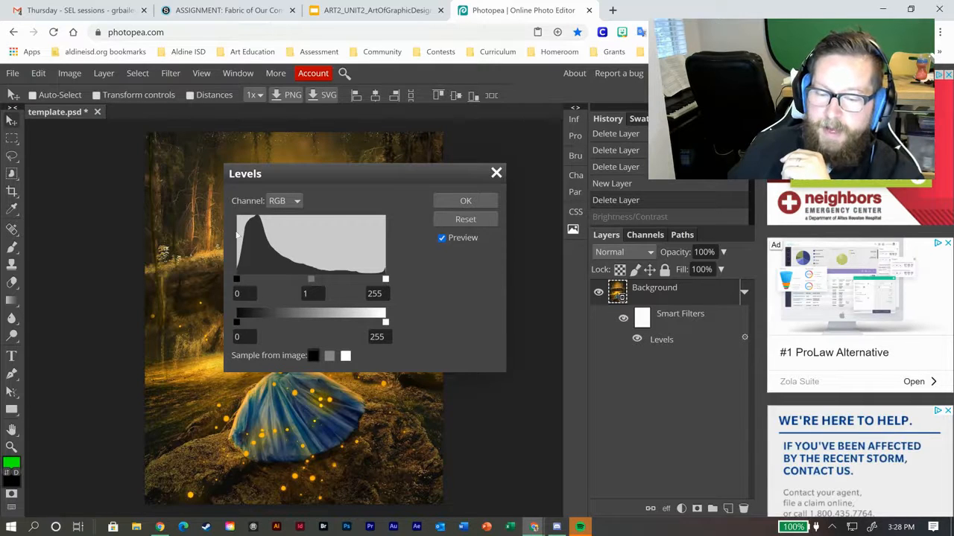
drag(280, 174, 569, 181)
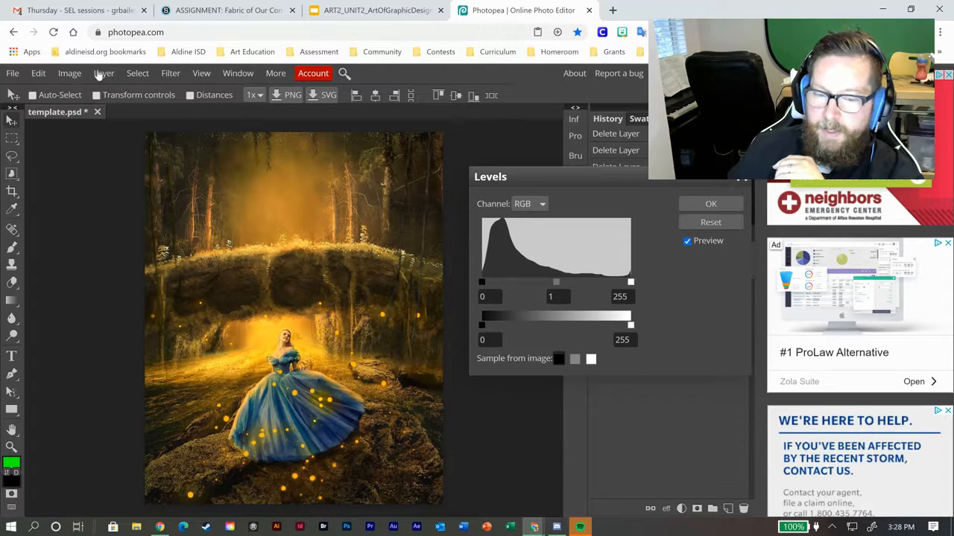
- Start a Hue/Saturation adjustment on the background and preview the Yellow range's lightness at 100 and -100
click(69, 73)
mouse_move(75, 98)
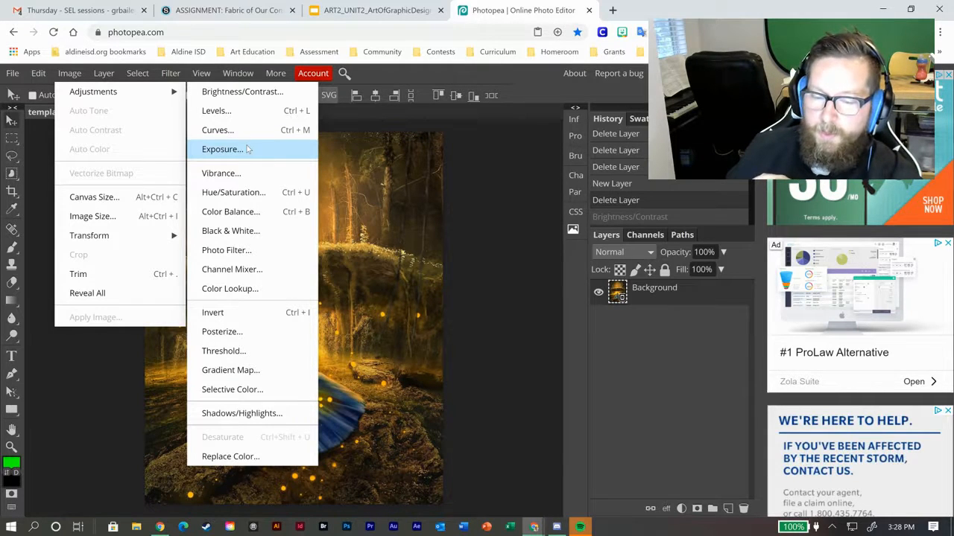
click(227, 193)
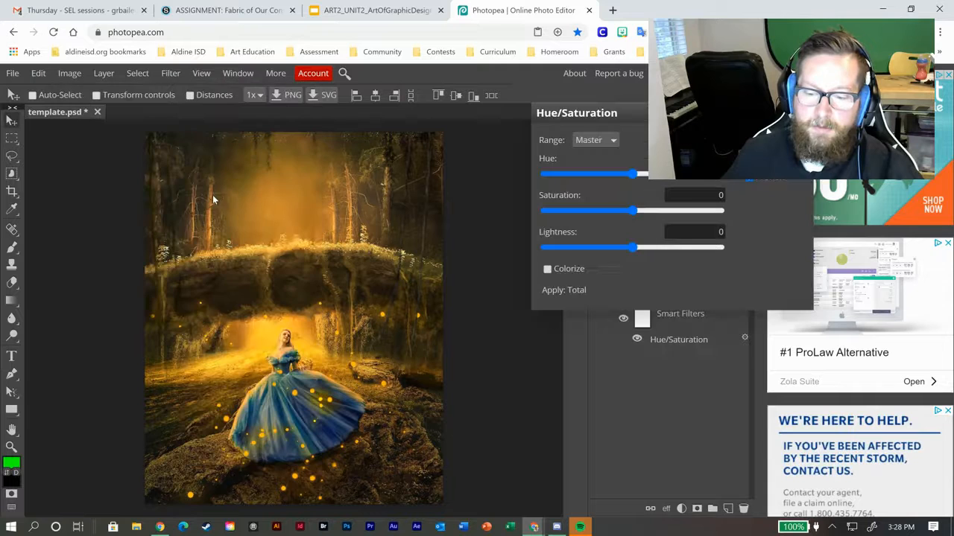
click(213, 198)
mouse_move(678, 113)
mouse_down()
mouse_move(733, 214)
mouse_move(712, 144)
mouse_move(683, 108)
mouse_up()
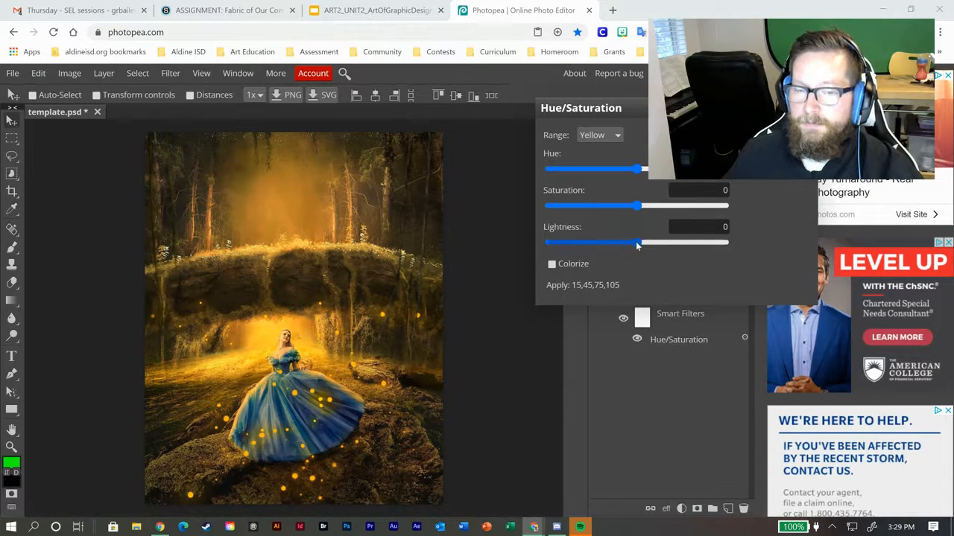
drag(637, 246, 729, 250)
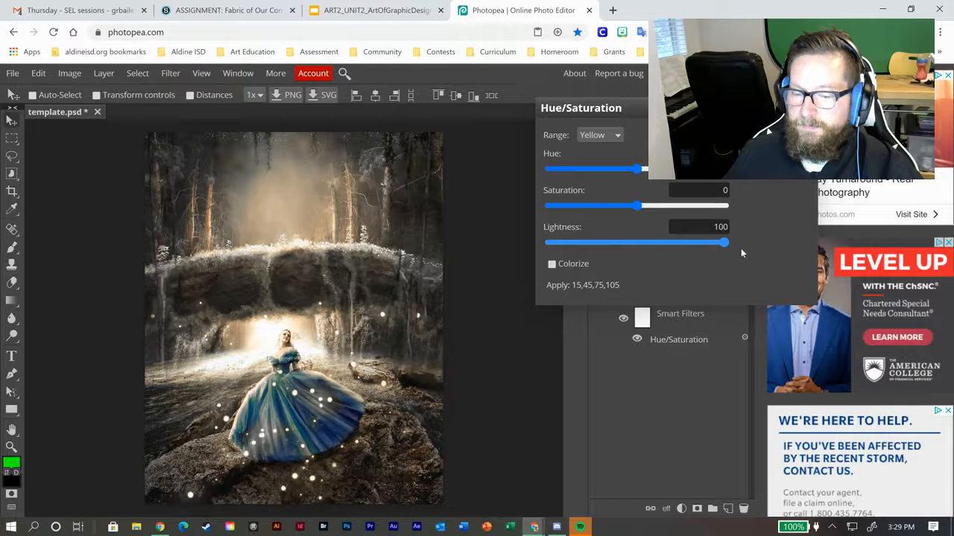
drag(617, 244, 524, 244)
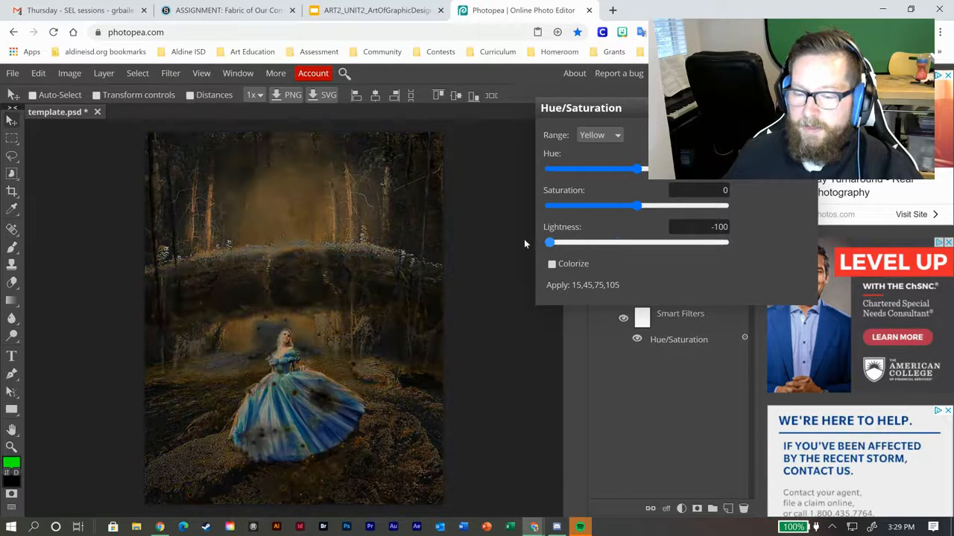
- Switch the Hue/Saturation range to Master, preview the lightness at 100 and -78, and undo the lightness change
click(605, 138)
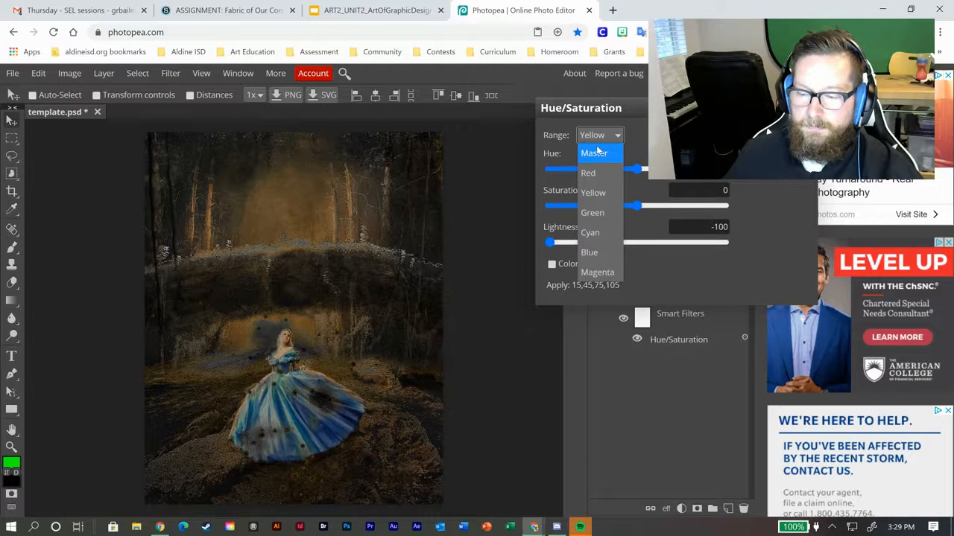
click(594, 152)
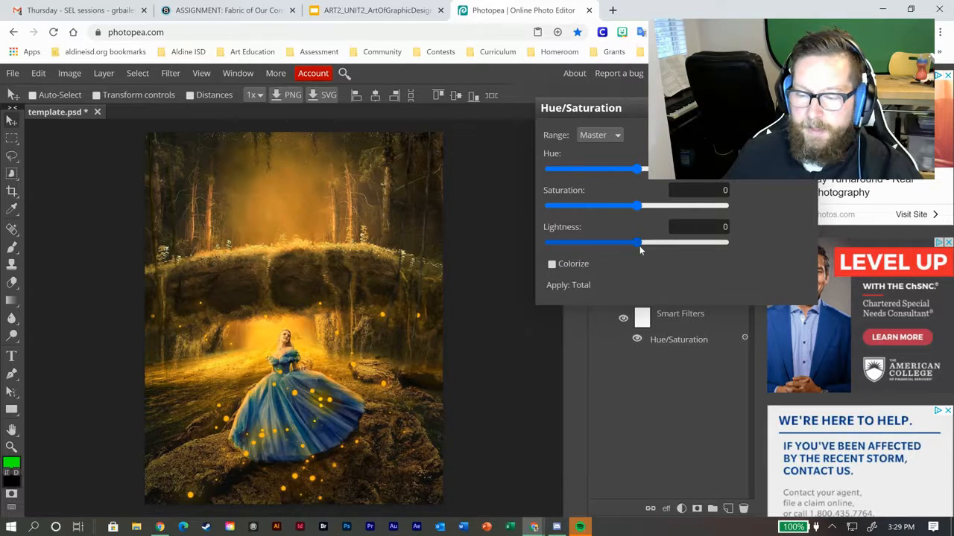
drag(639, 244, 732, 240)
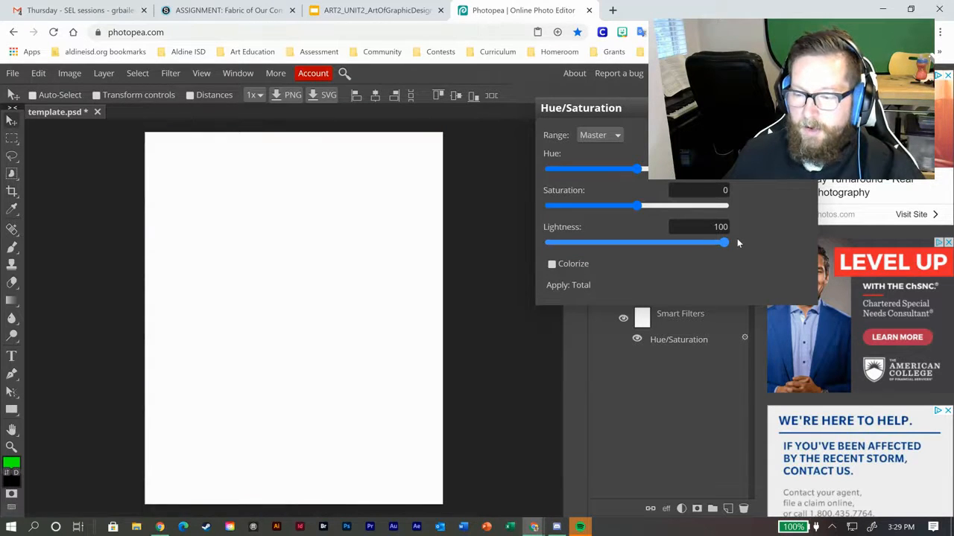
drag(726, 243, 569, 250)
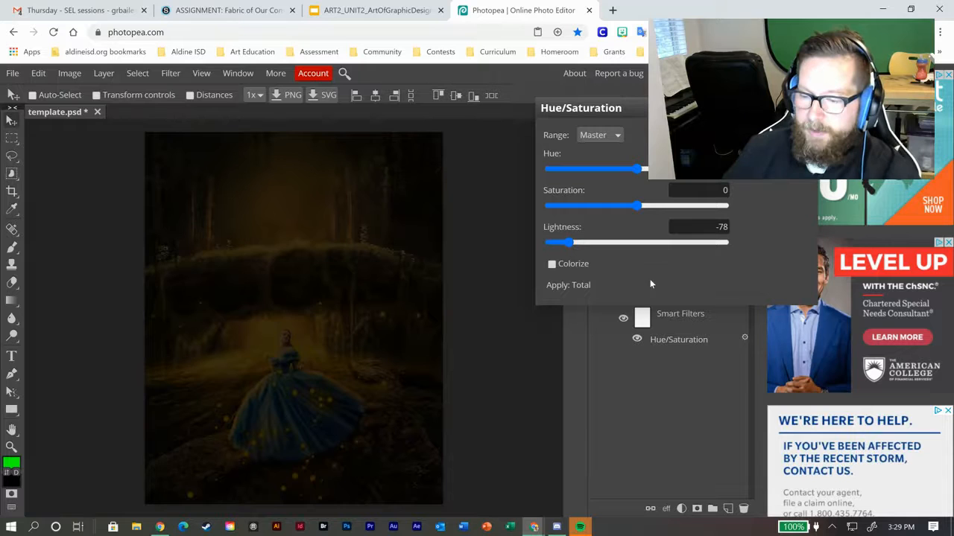
key(ctrl+z)
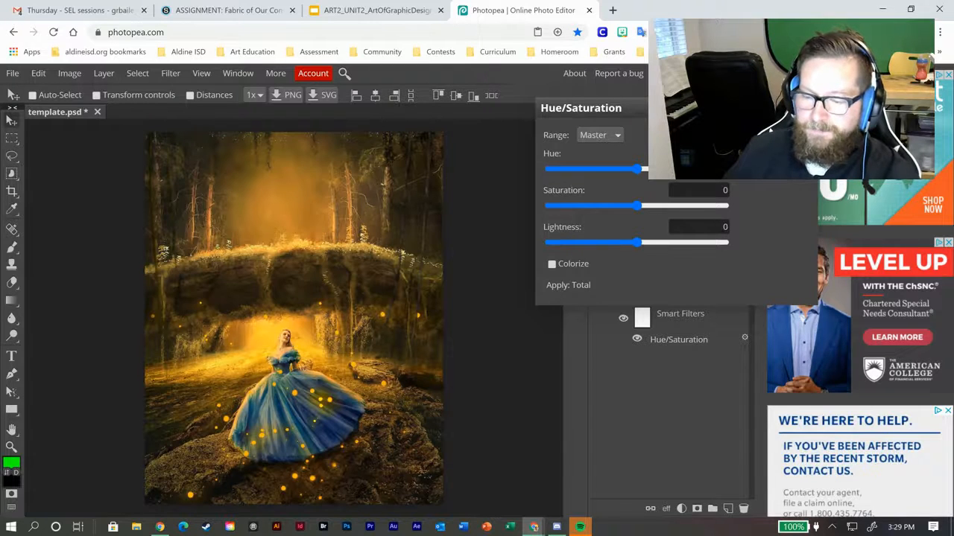
- Preview the overall saturation at its extremes of 100 and -100
drag(637, 206, 741, 197)
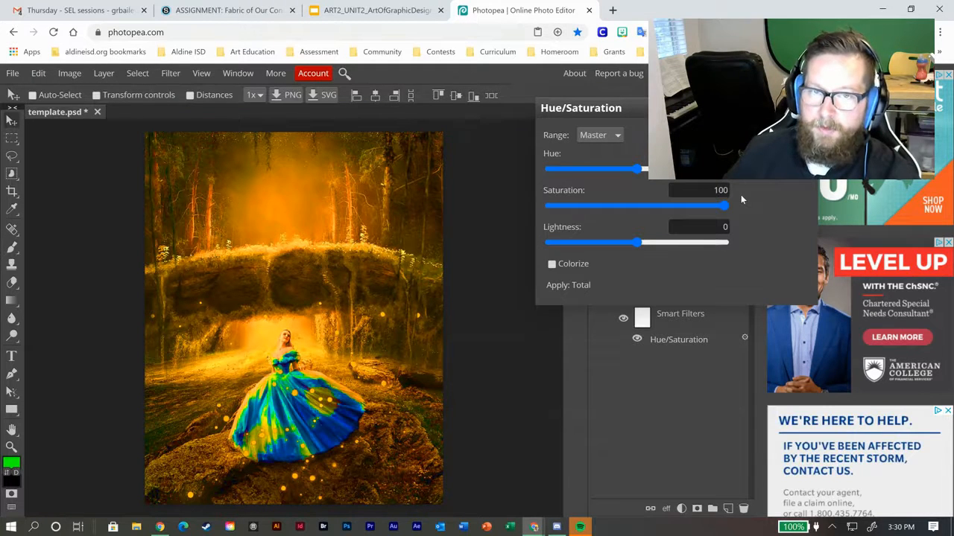
drag(724, 205, 514, 200)
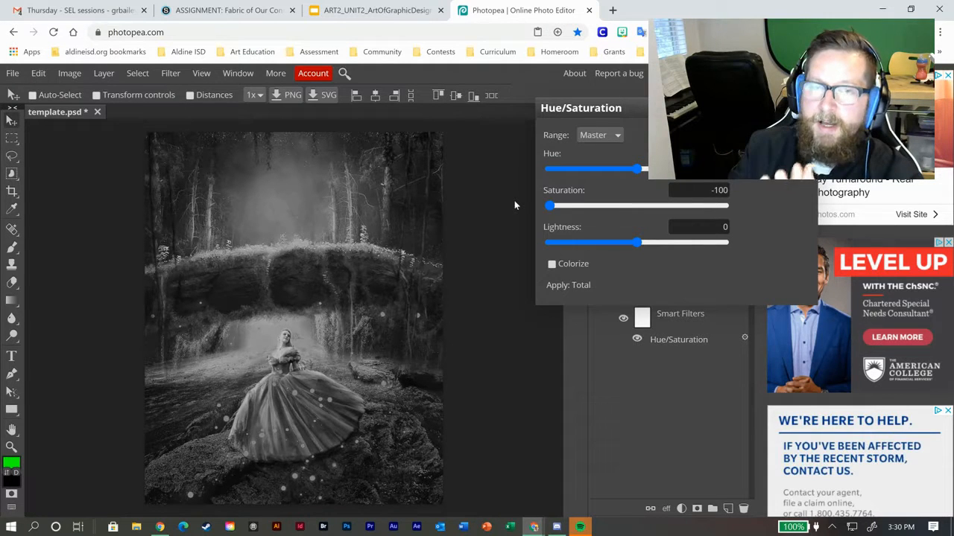
- Preview the image with Colorize enabled and a lightness of 32, and turn Colorize off again
click(551, 265)
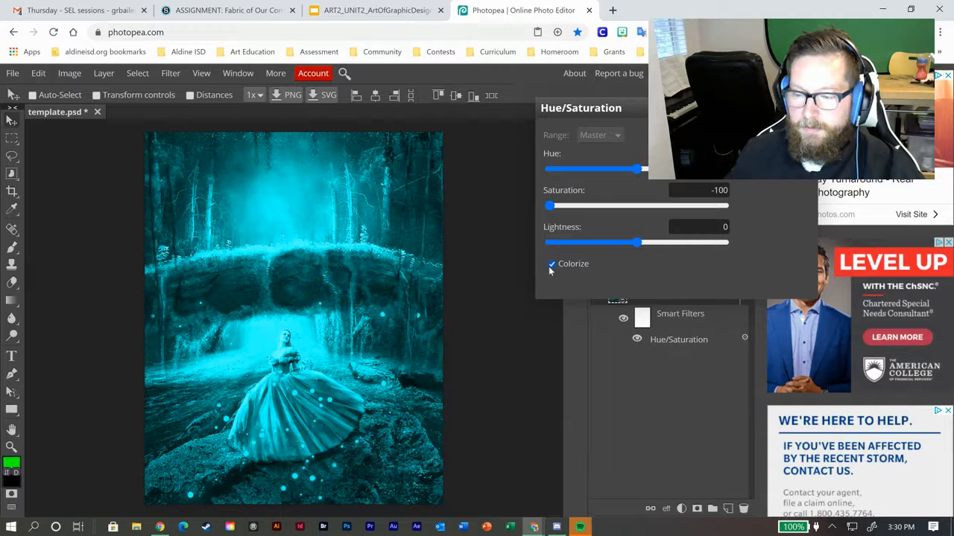
drag(637, 242, 665, 242)
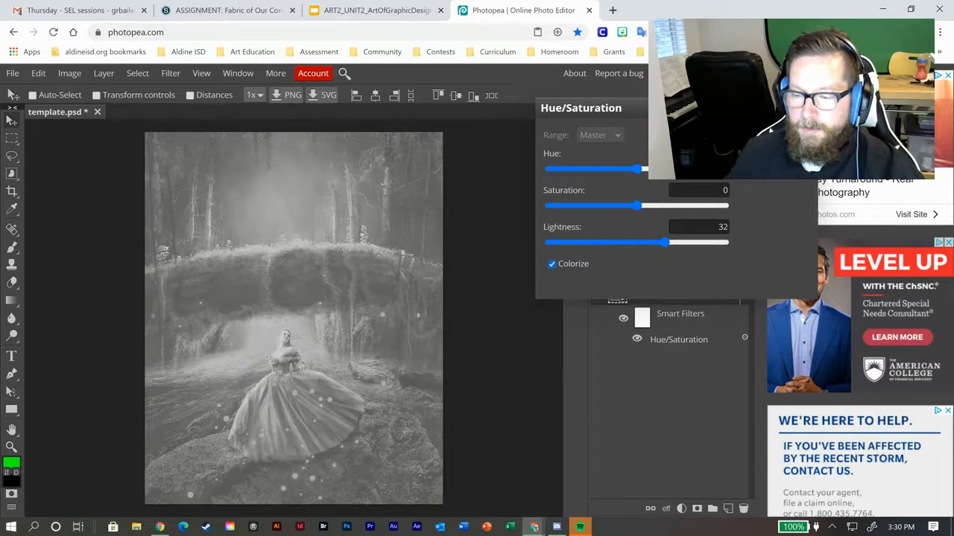
click(551, 264)
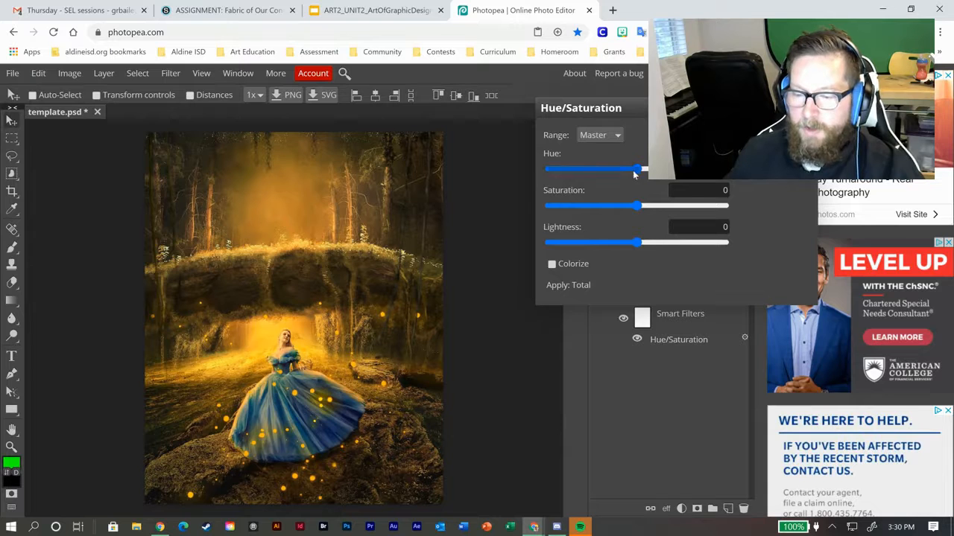
- Preview a raised hue on the image, first without and again with Colorize enabled, and turn Colorize back off
drag(636, 173, 726, 170)
click(775, 153)
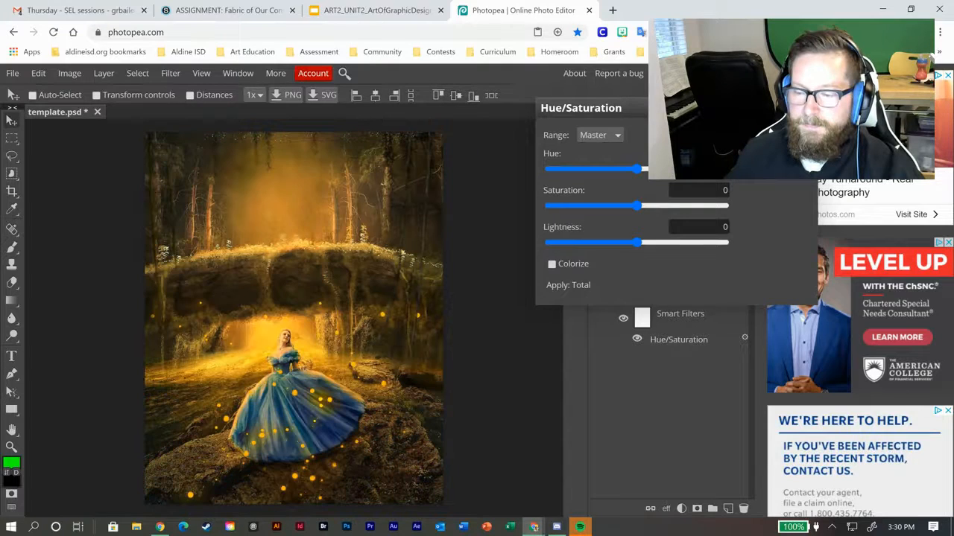
click(551, 265)
drag(637, 169, 678, 169)
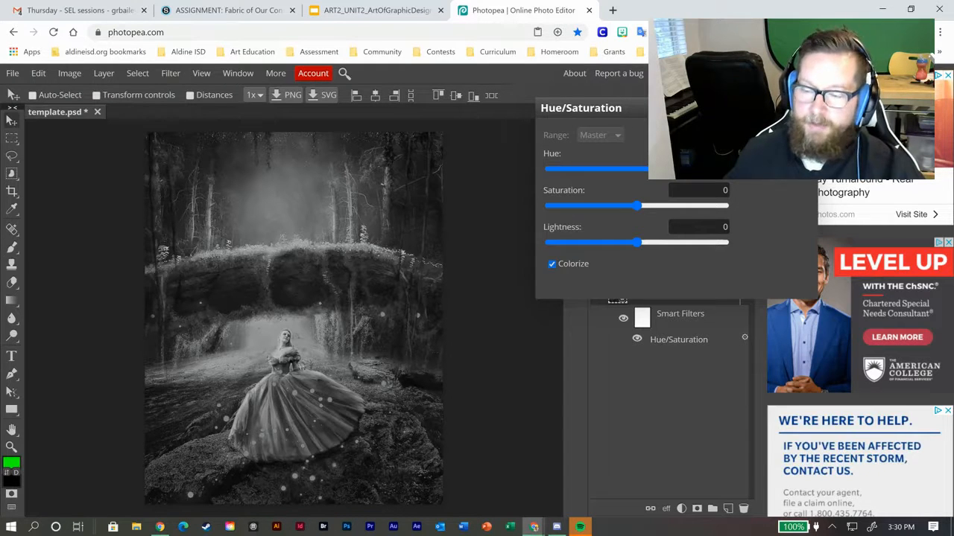
click(551, 263)
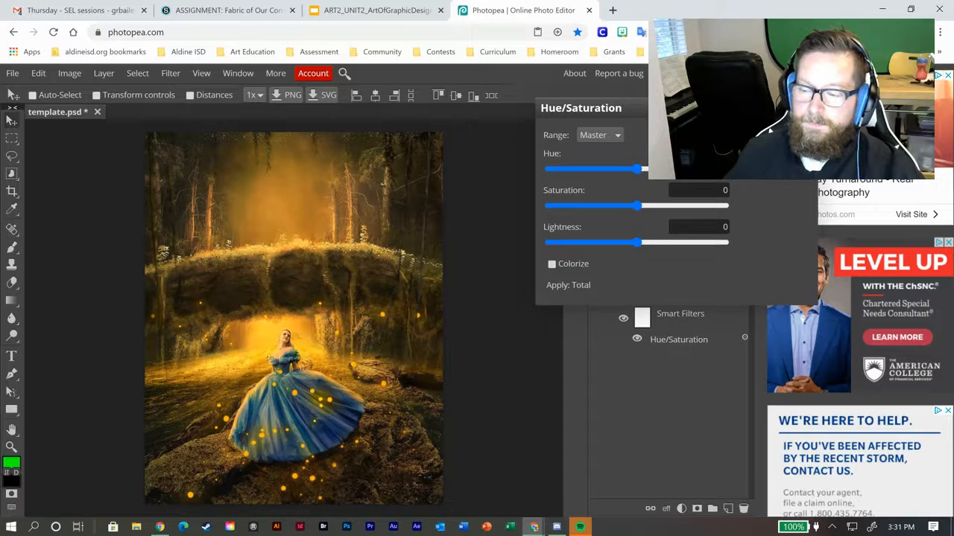
- Open the Black & White adjustment for the image and tint it pure yellow, RGB 255, 255, 0 (hex ffff00)
click(67, 74)
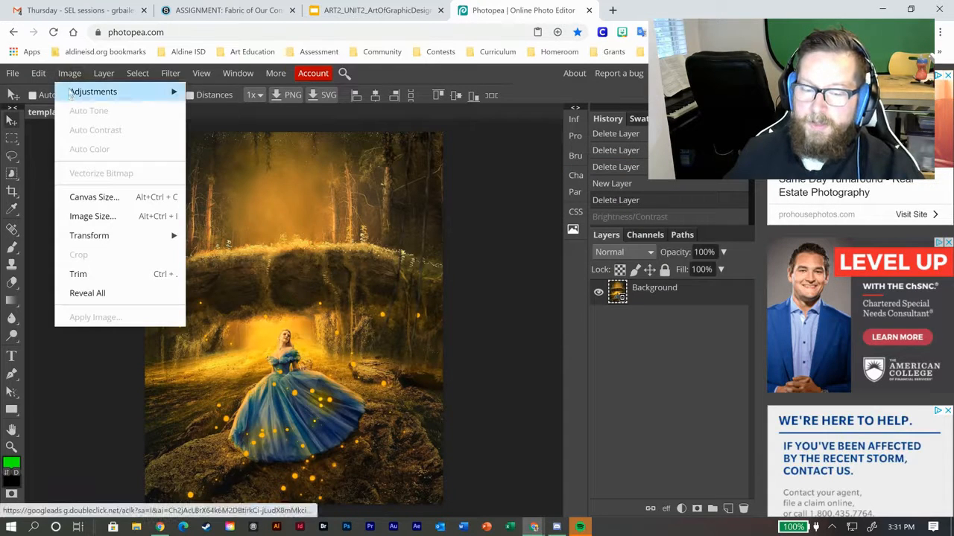
mouse_move(72, 90)
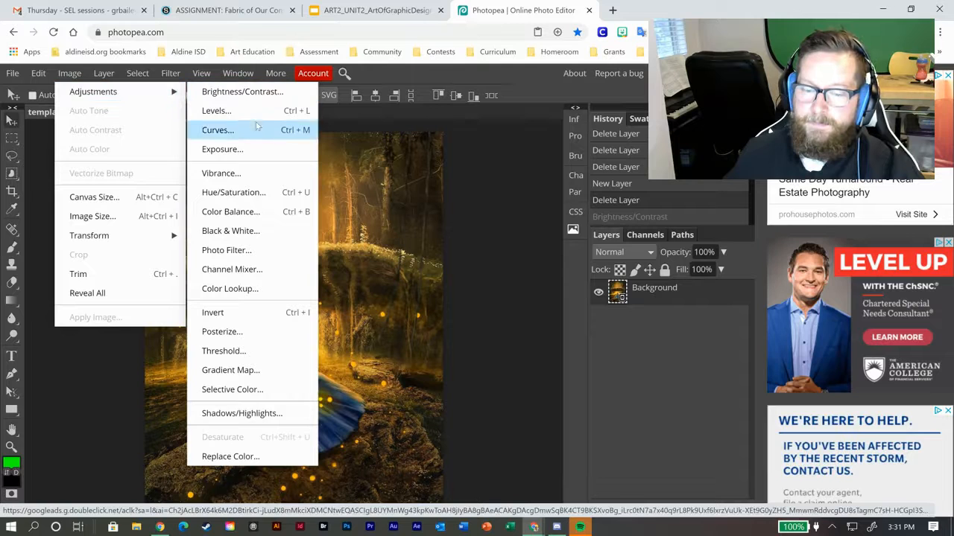
click(232, 230)
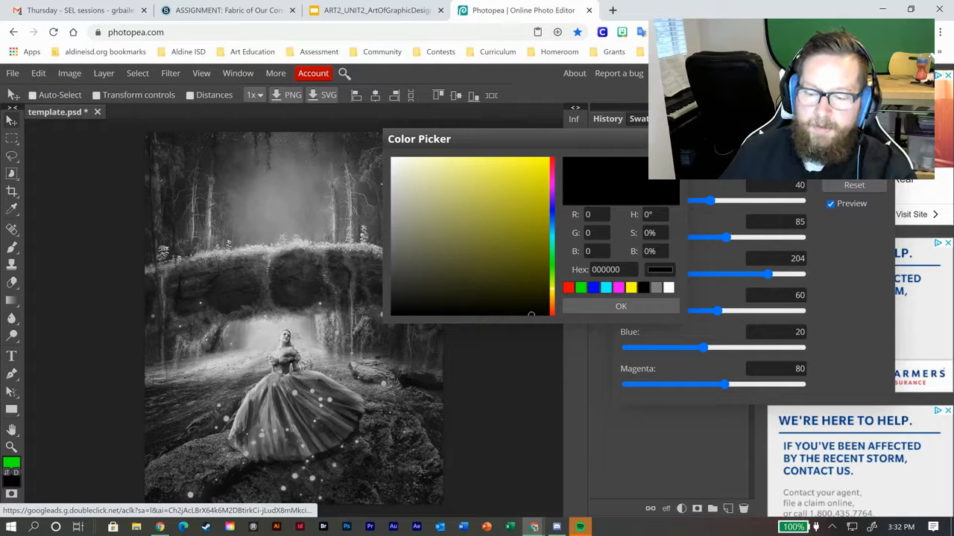
drag(525, 207, 558, 155)
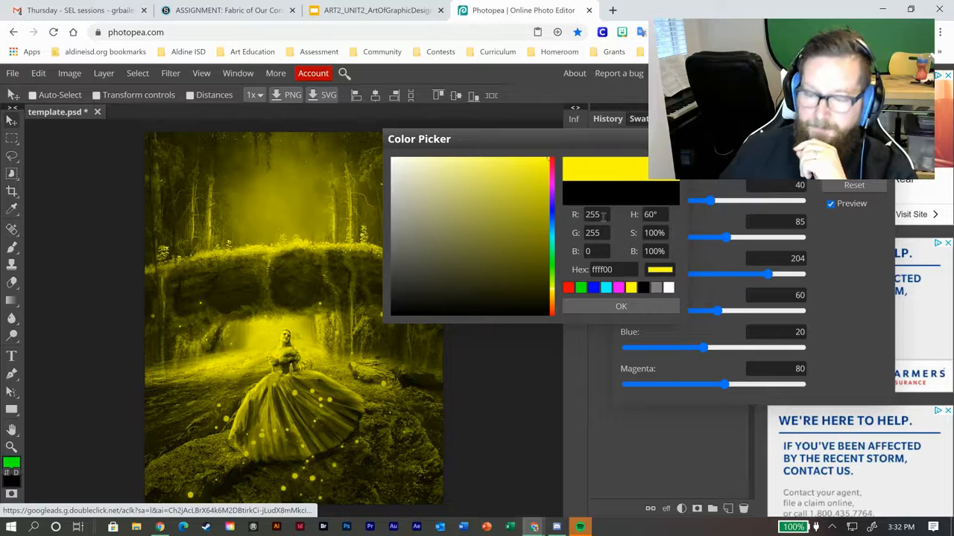
drag(602, 215, 561, 240)
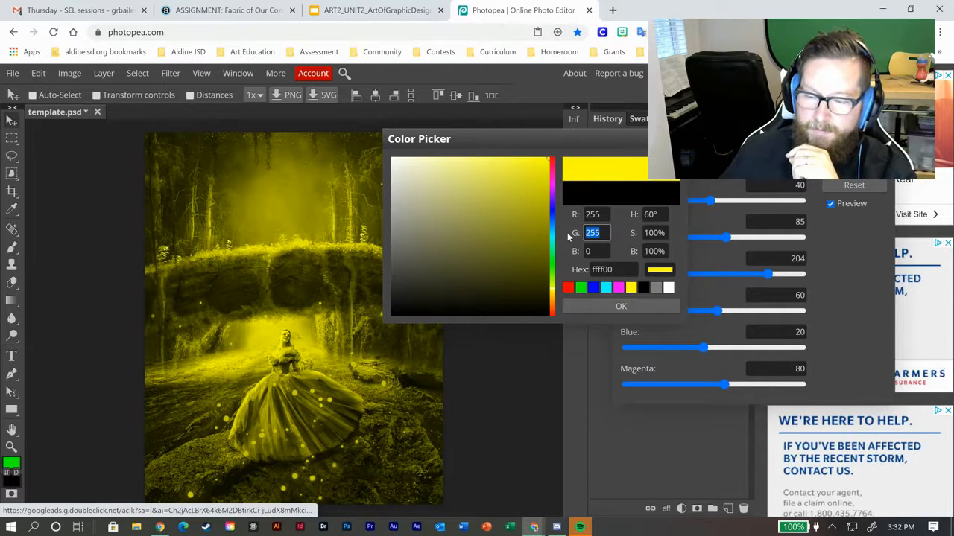
drag(600, 250, 552, 246)
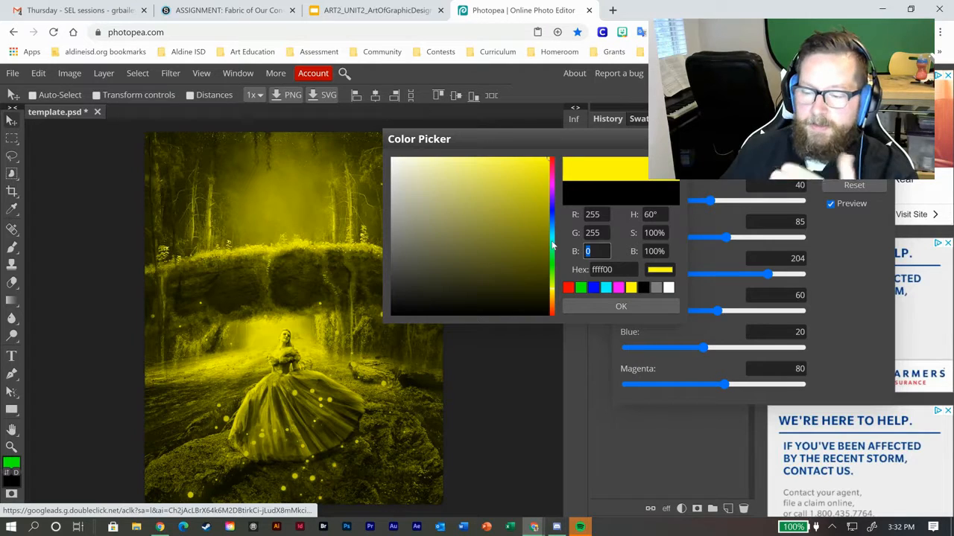
click(619, 306)
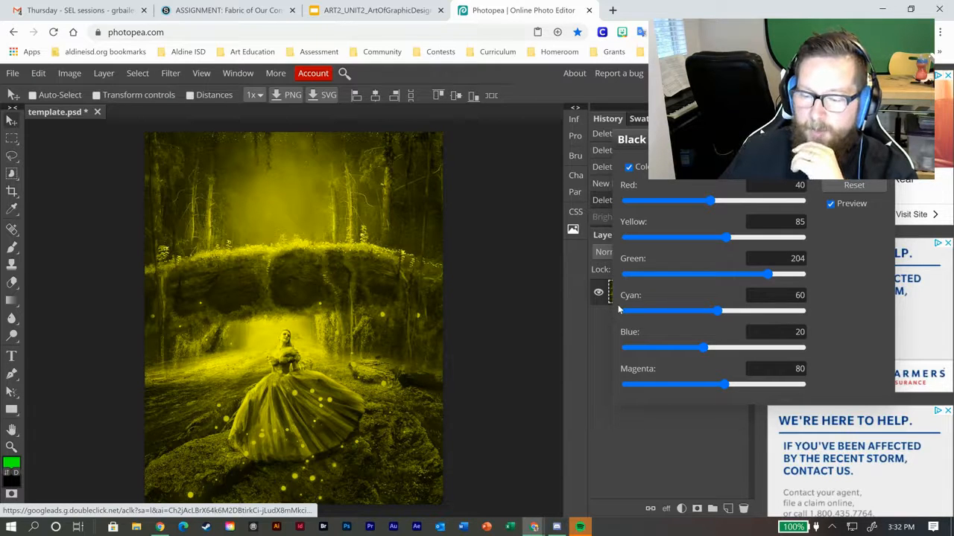
- Preview the red level at 215, reset the Black & White settings, and restore a yellow tint
drag(710, 201, 772, 206)
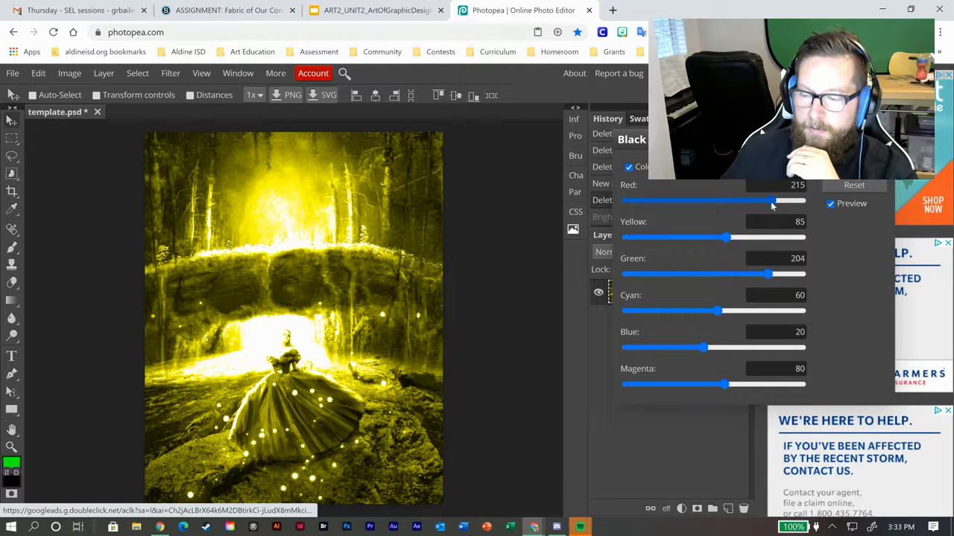
click(840, 192)
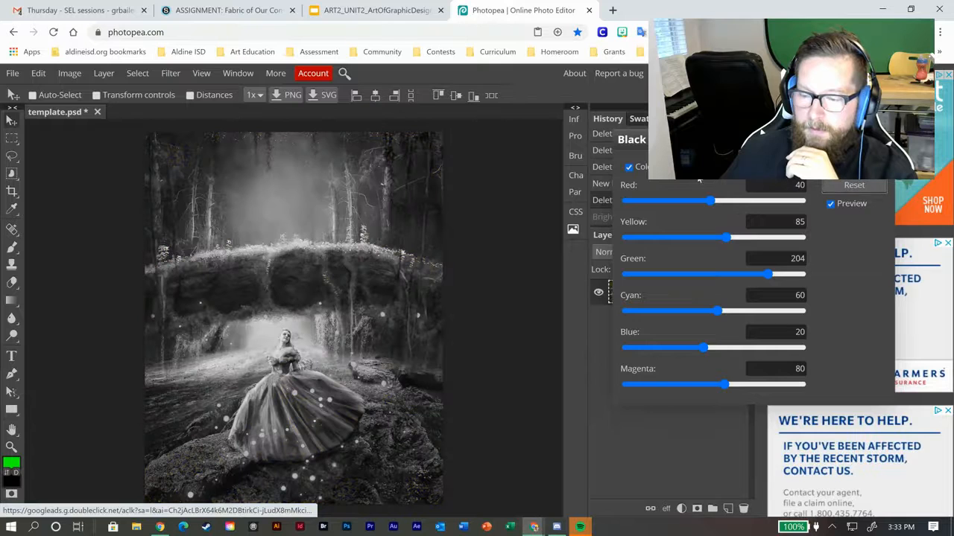
click(681, 167)
drag(519, 194, 565, 138)
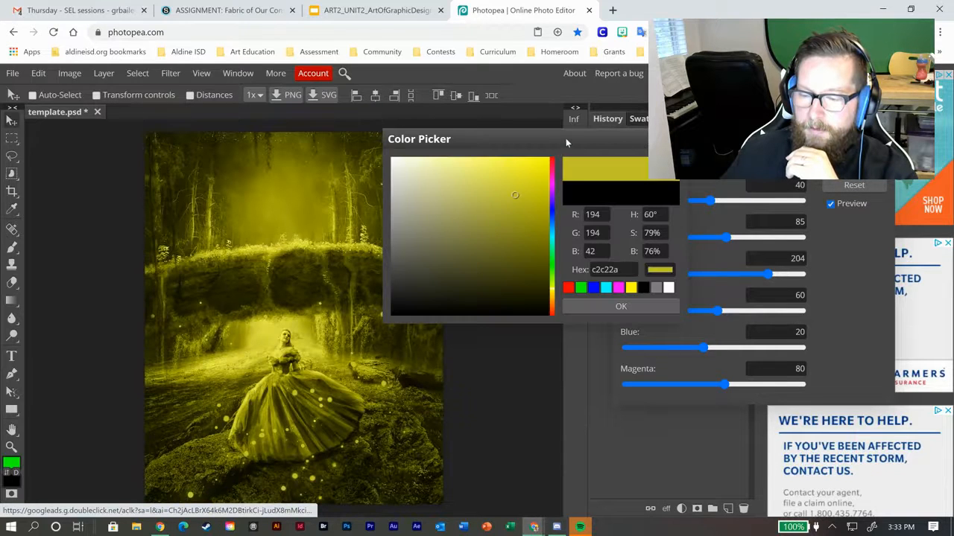
click(621, 307)
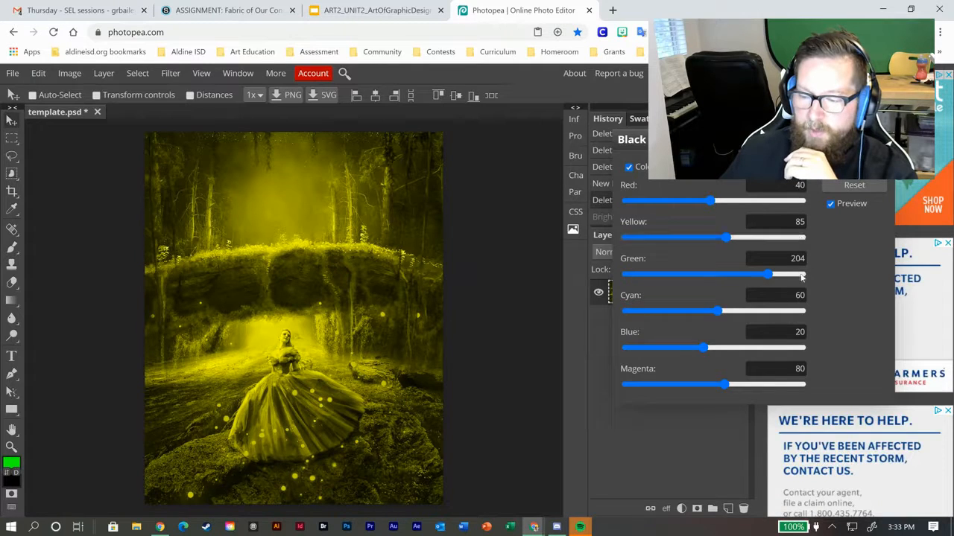
- Preview the blue level at -163 and set it to 60
click(677, 350)
drag(677, 350, 640, 348)
click(774, 325)
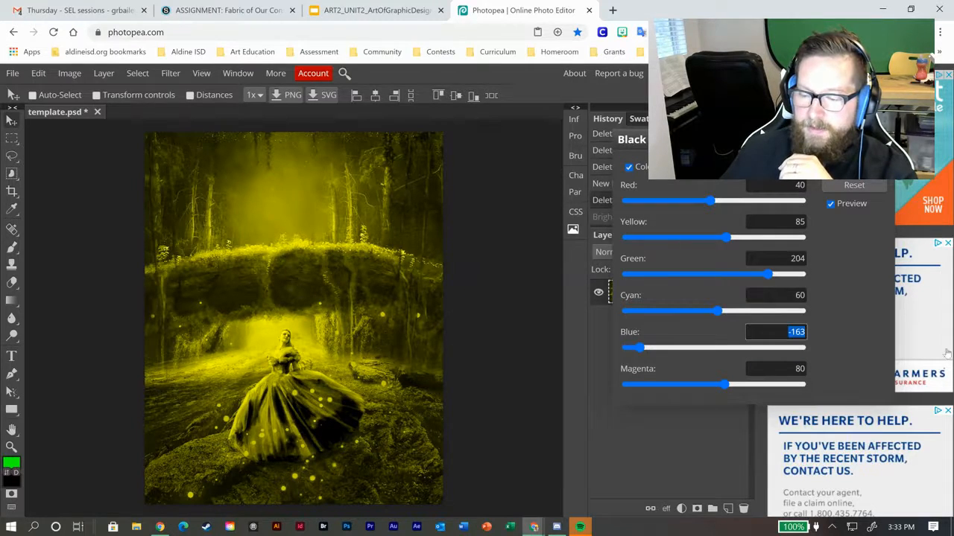
text(60)
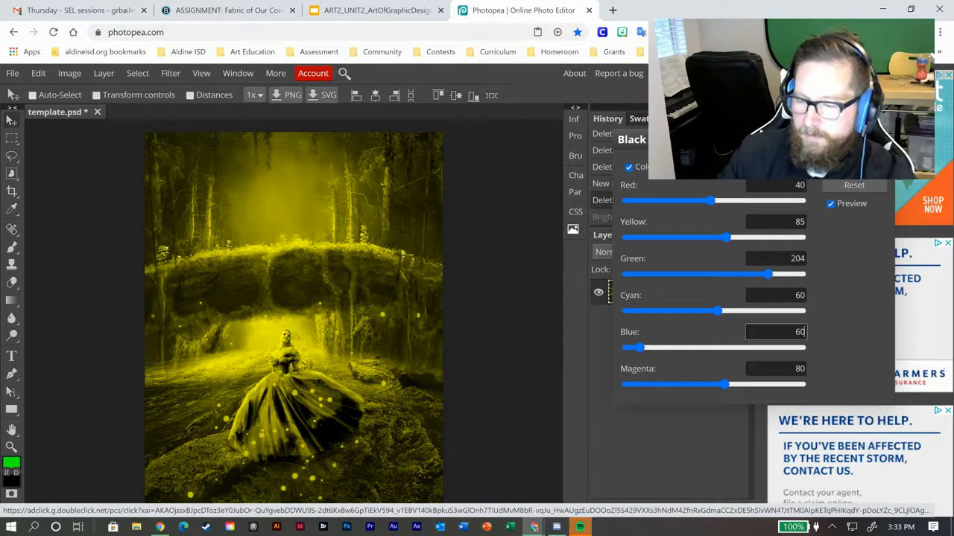
key(Return)
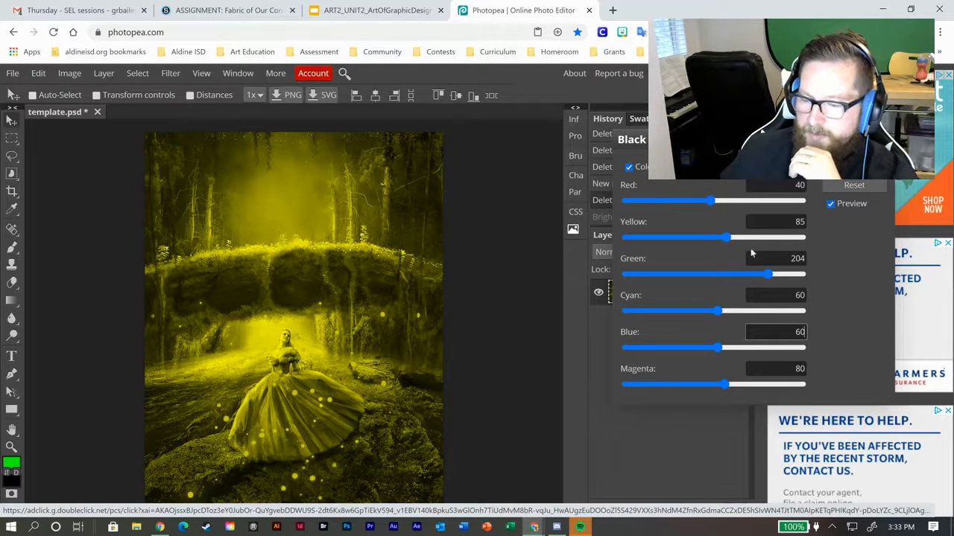
- Preview the yellow level at 300, reset the Black & White settings, and restore a yellow tint
drag(727, 238, 810, 238)
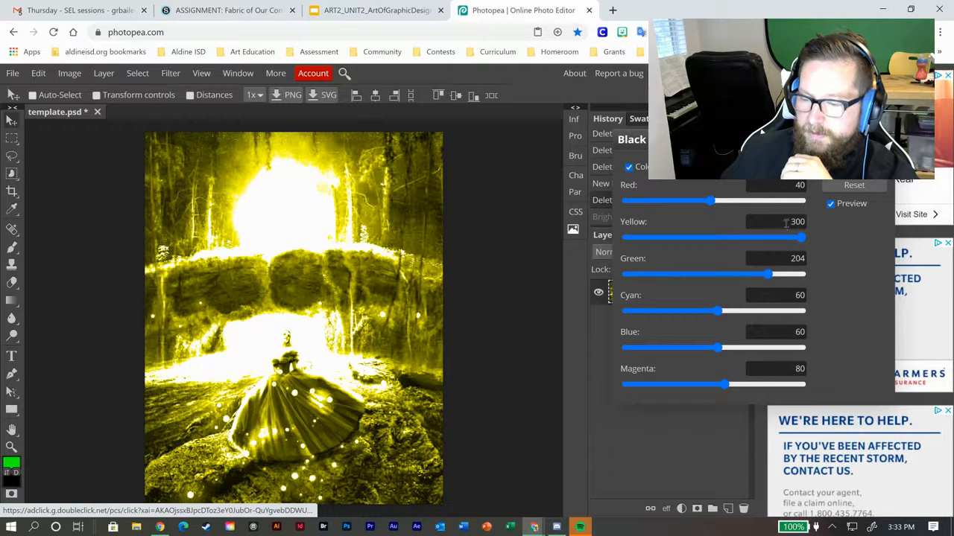
click(850, 187)
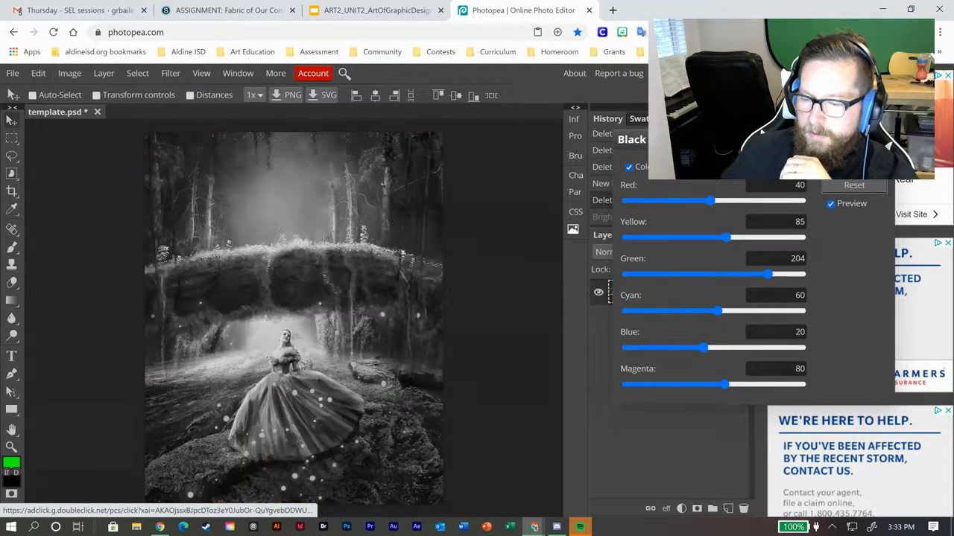
click(697, 167)
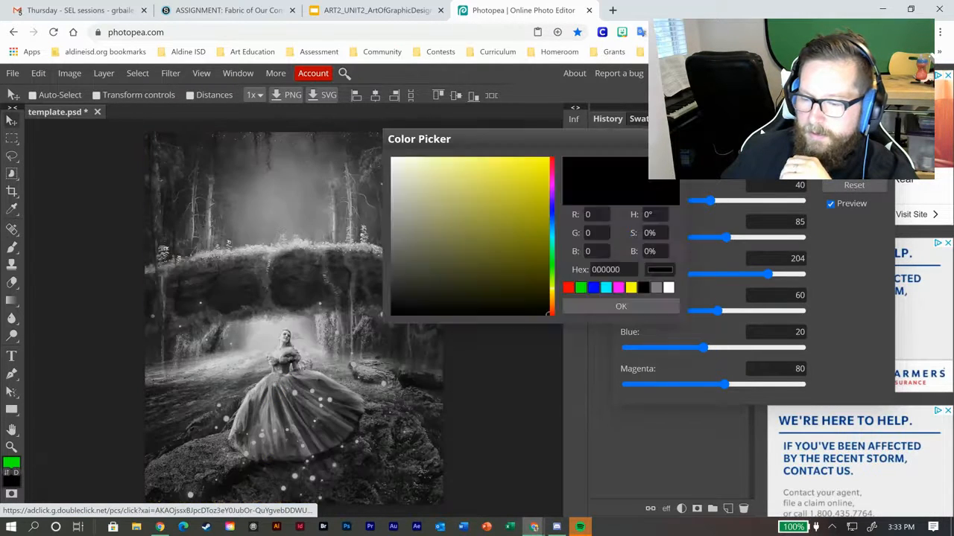
click(533, 189)
click(621, 307)
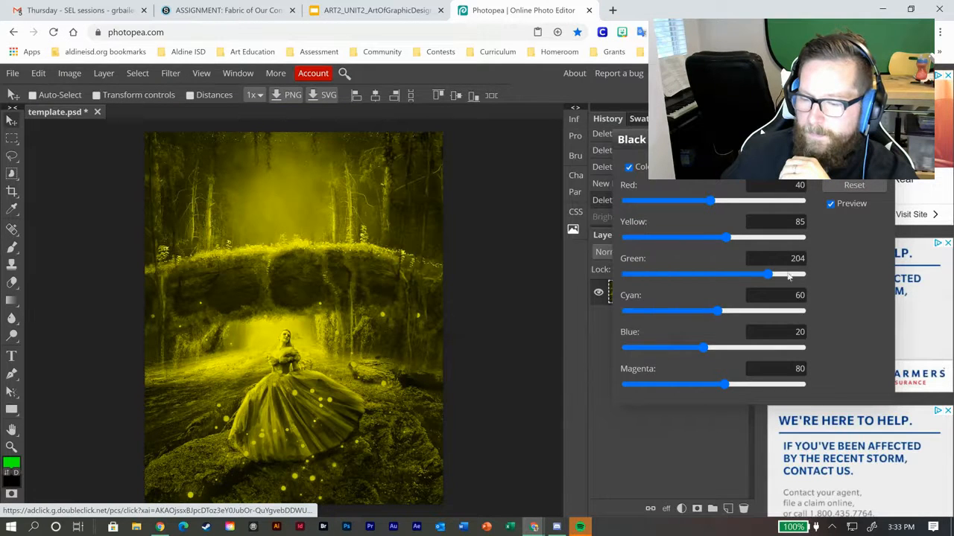
- Preview the green level at 160 and 73, reset the Black & White settings, and reapply the pure yellow tint ffff00
mouse_move(767, 274)
mouse_down()
mouse_move(793, 276)
mouse_move(627, 276)
mouse_move(763, 274)
mouse_up()
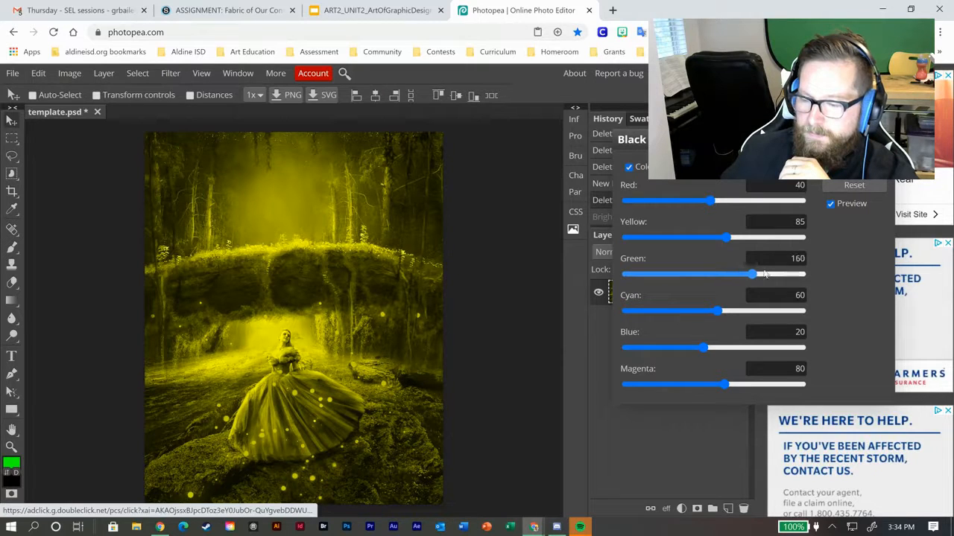
click(721, 275)
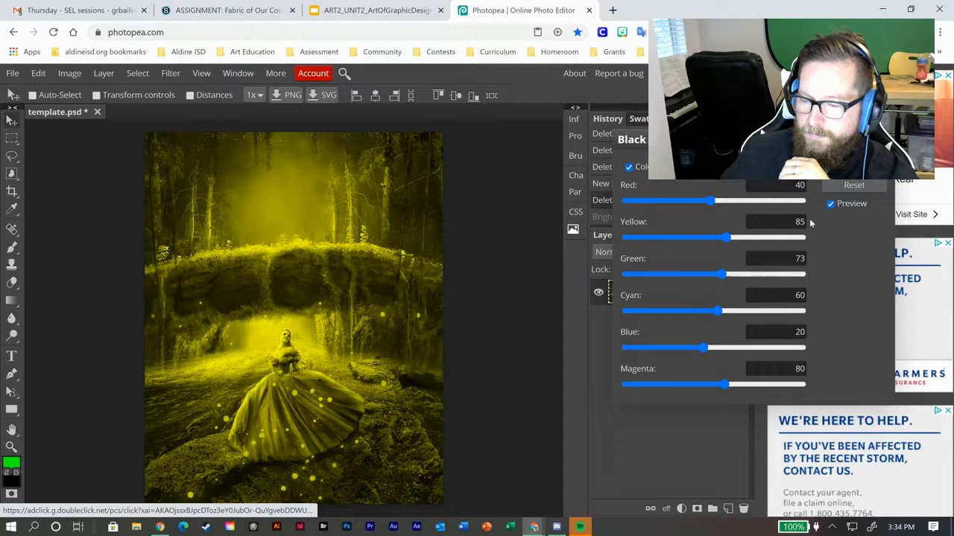
click(848, 189)
click(697, 167)
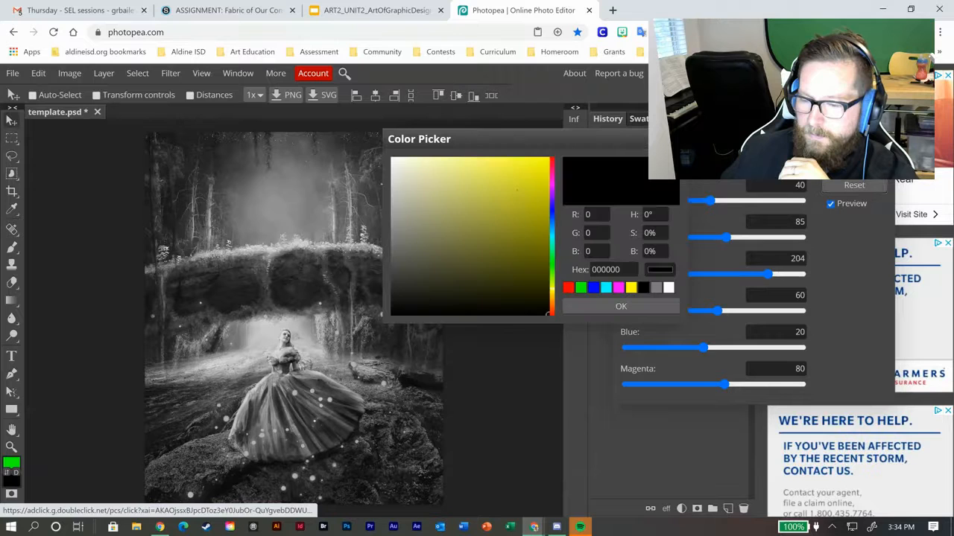
click(630, 288)
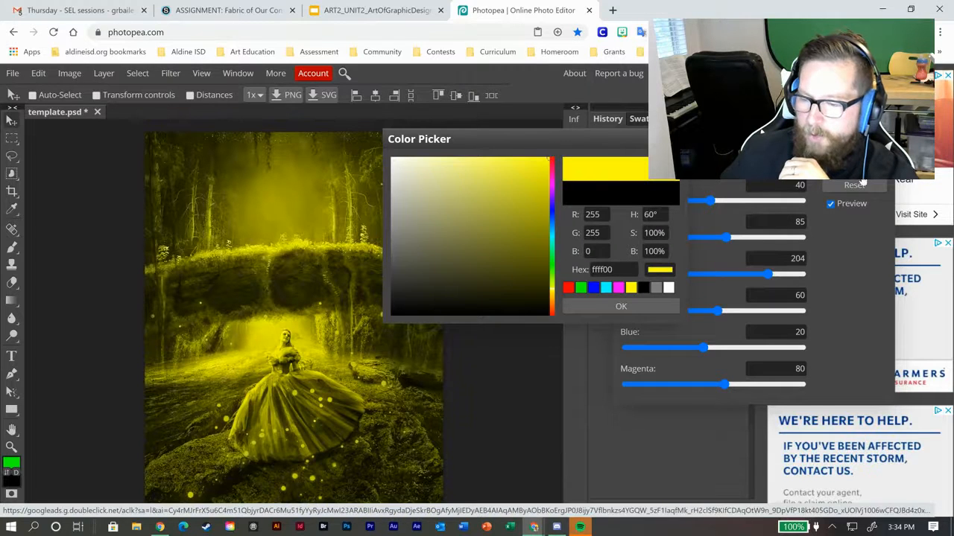
click(631, 307)
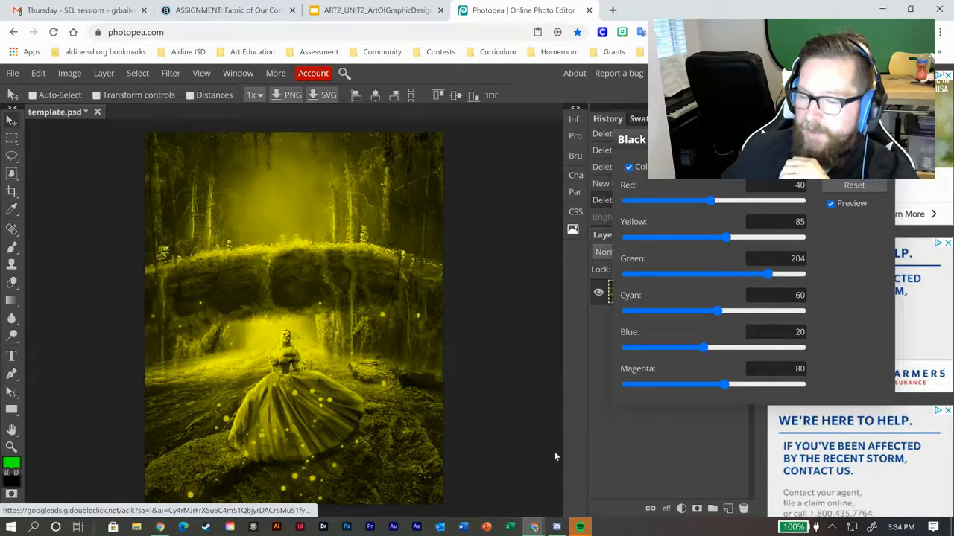
- Preview a changed cyan level on the tinted image and set it back to 60
drag(716, 308, 757, 291)
click(717, 309)
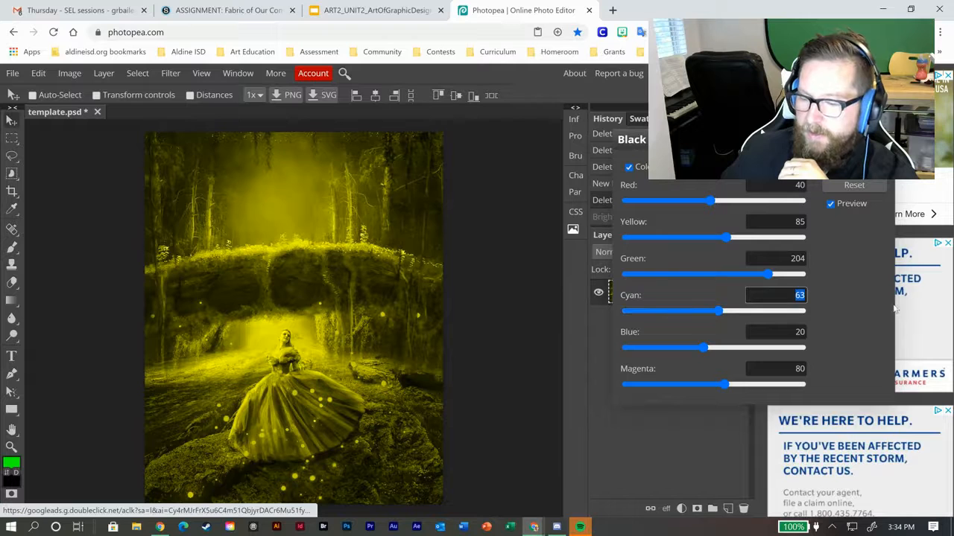
text(60)
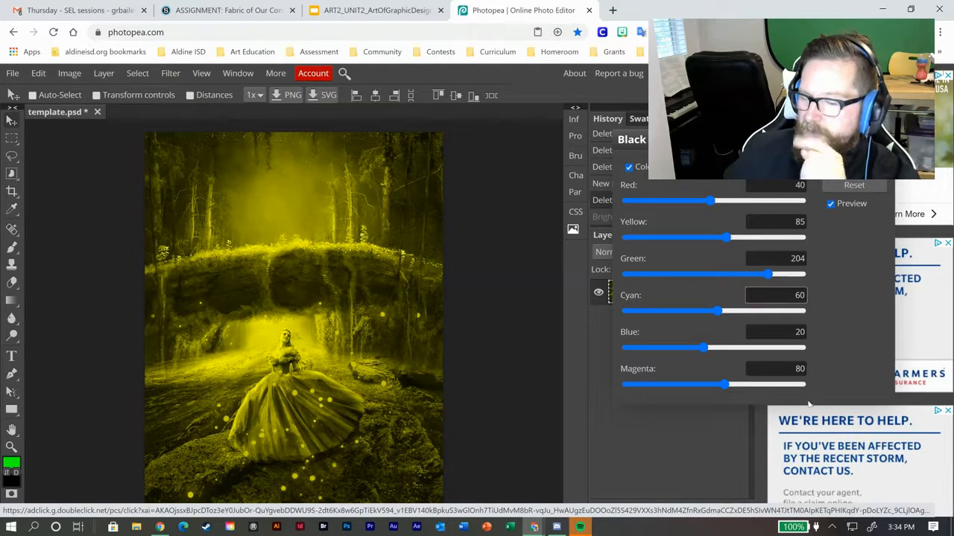
- Preview the blue level at 300, reset the Black & White settings, and restore a yellow tint
drag(651, 351, 936, 355)
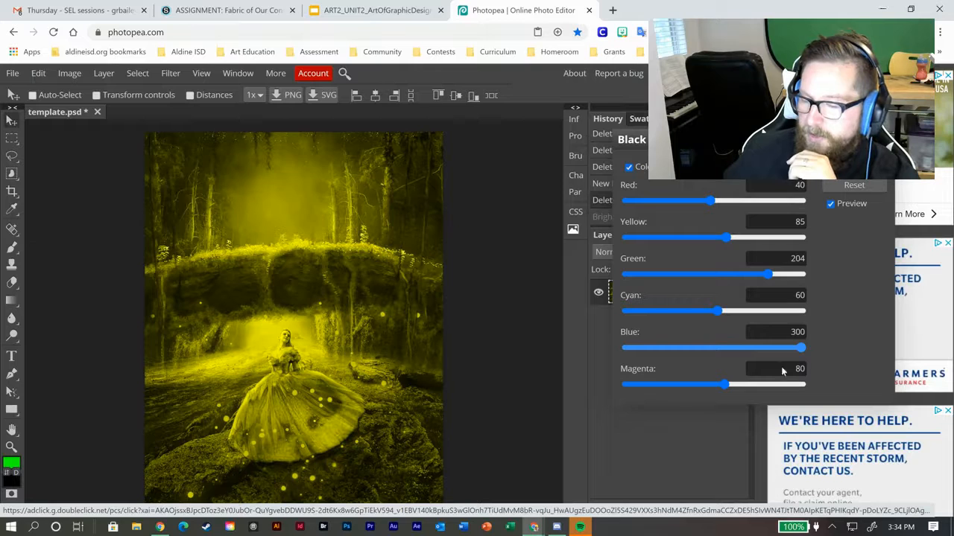
click(708, 349)
drag(708, 354, 700, 355)
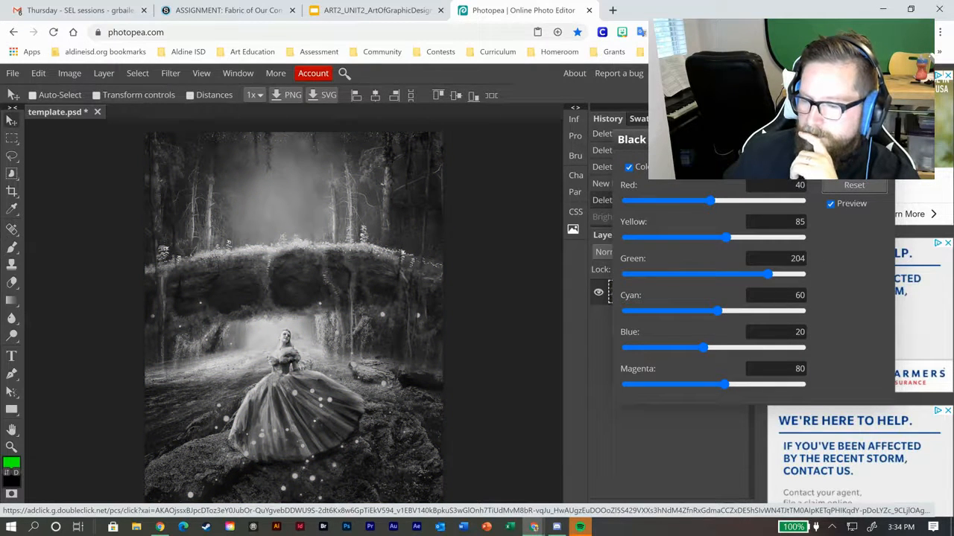
click(692, 167)
click(550, 159)
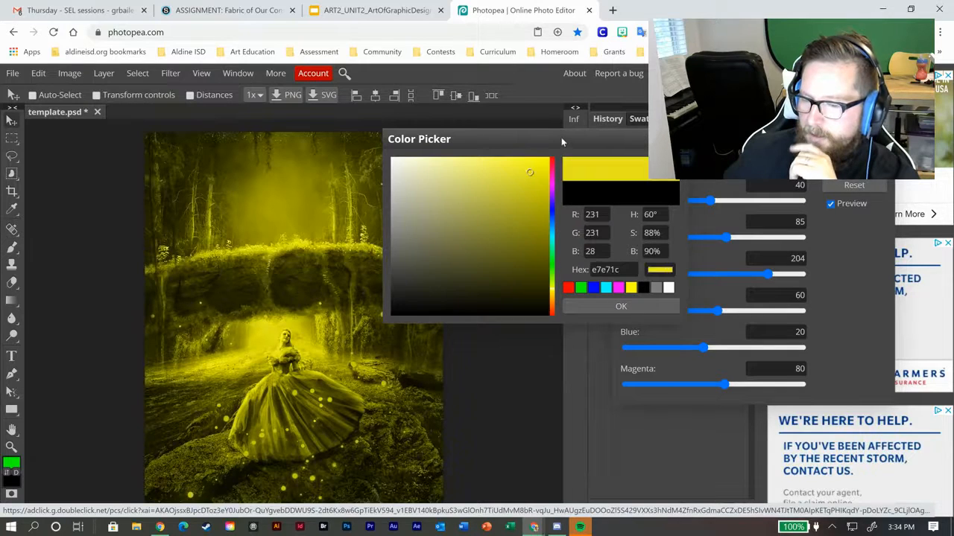
click(632, 311)
- Preview the magenta level at 300, set it back to 80, and reset the Black & White settings
drag(723, 384, 940, 377)
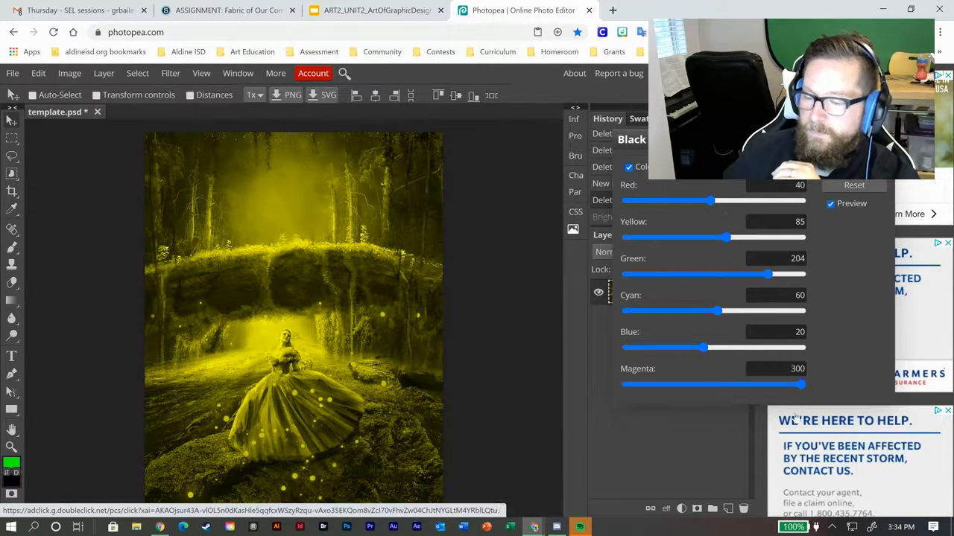
click(791, 370)
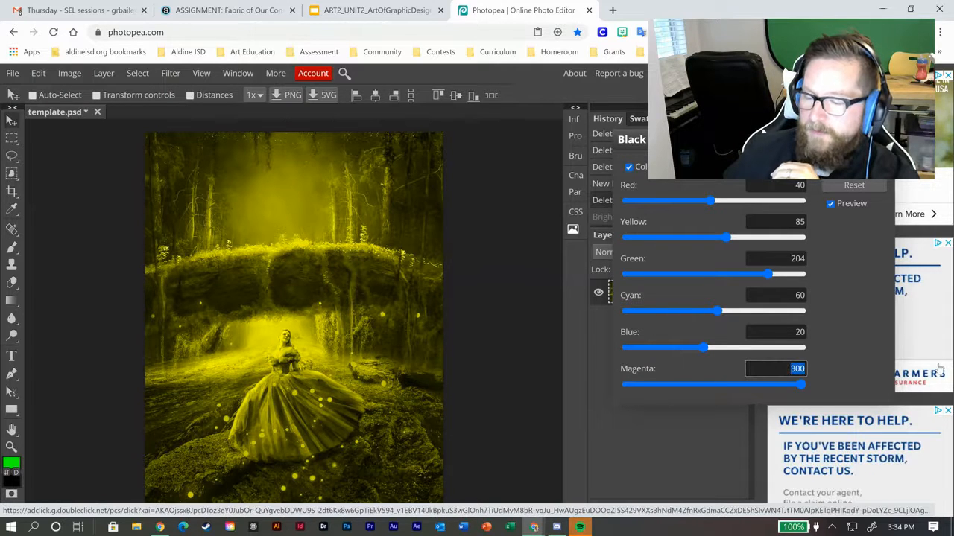
text(80)
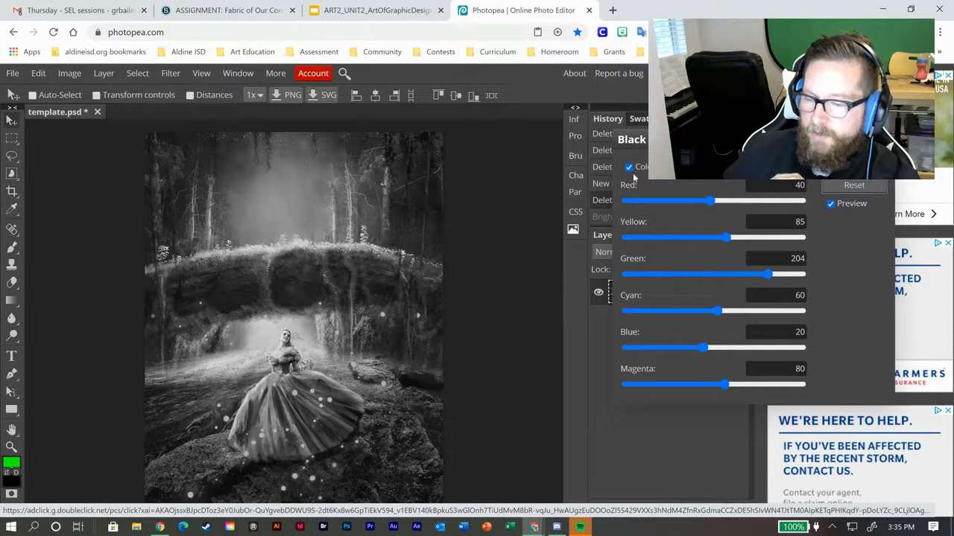
- Tint the Black & White adjustment dark yellow with color 848400 and apply it to the image
click(693, 167)
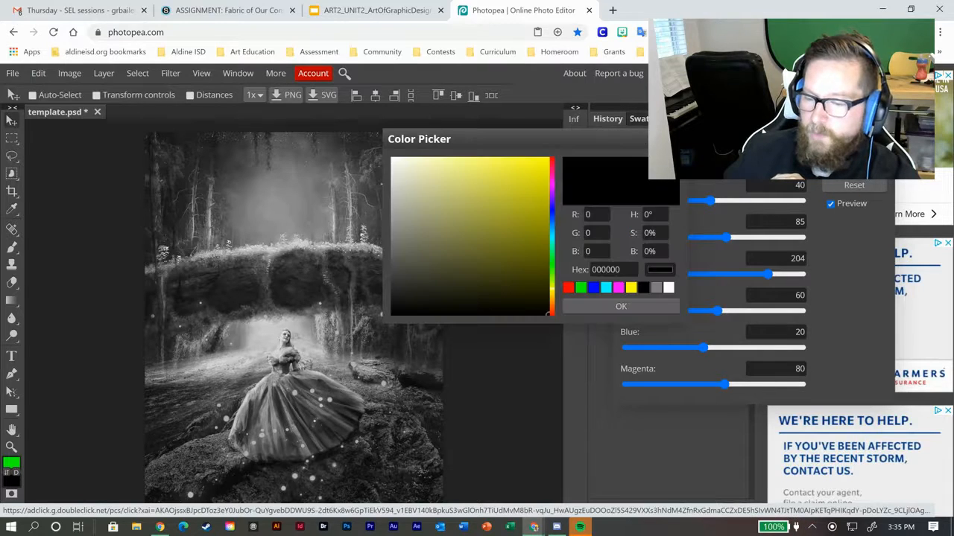
click(549, 233)
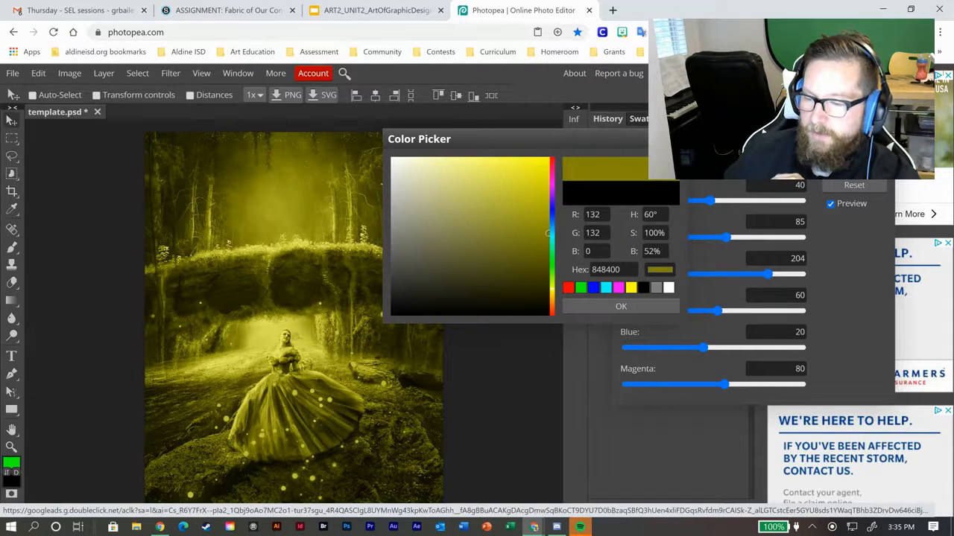
click(915, 130)
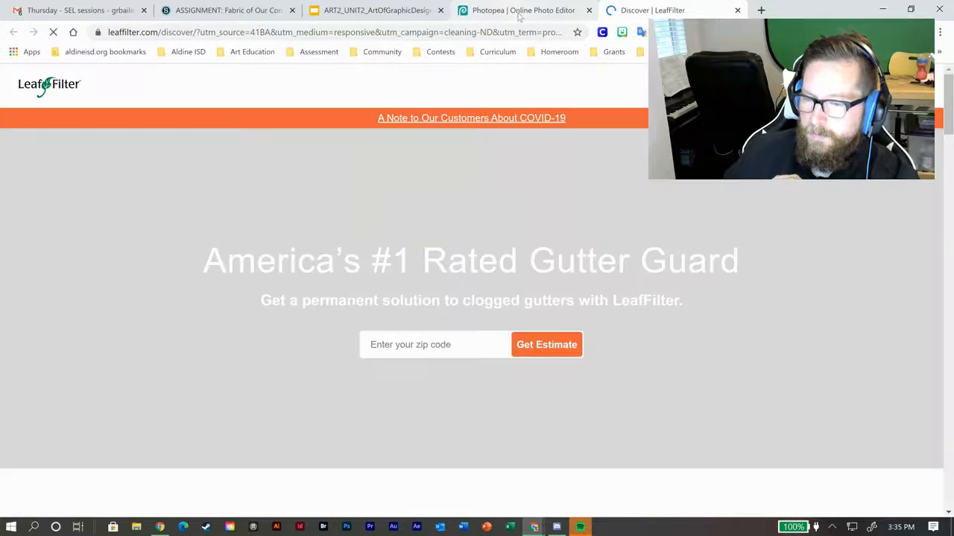
click(492, 10)
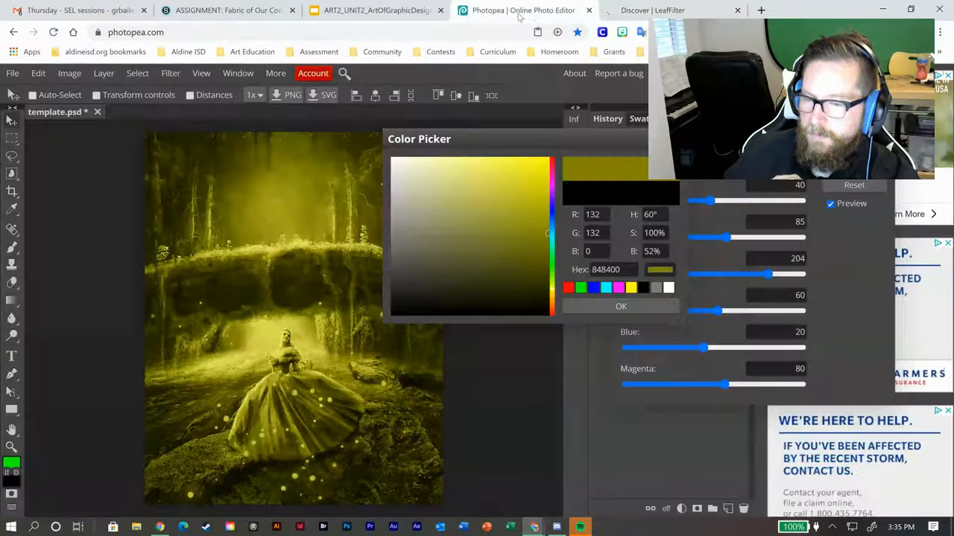
click(736, 10)
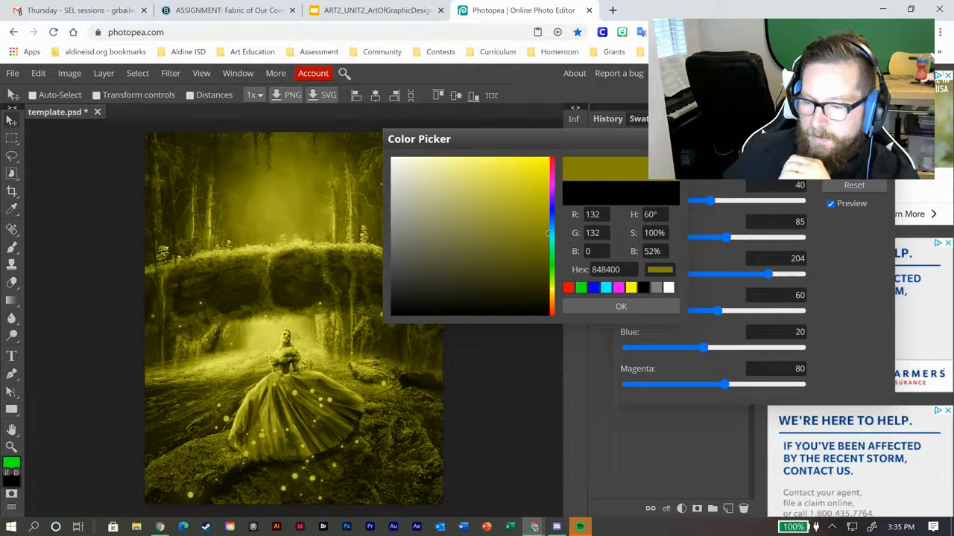
click(626, 308)
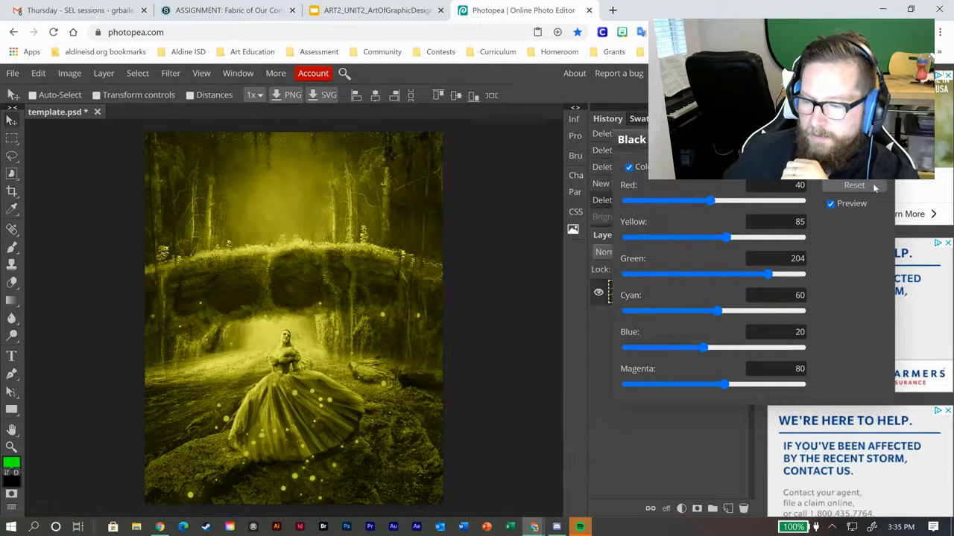
click(854, 165)
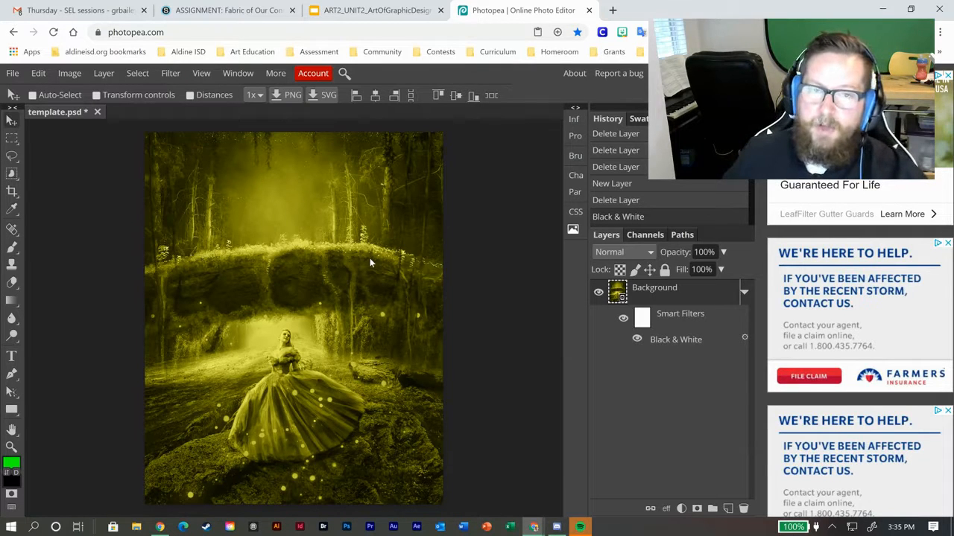
- Apply a Brightness/Contrast adjustment to the tinted image with brightness -114 and contrast 2
click(69, 73)
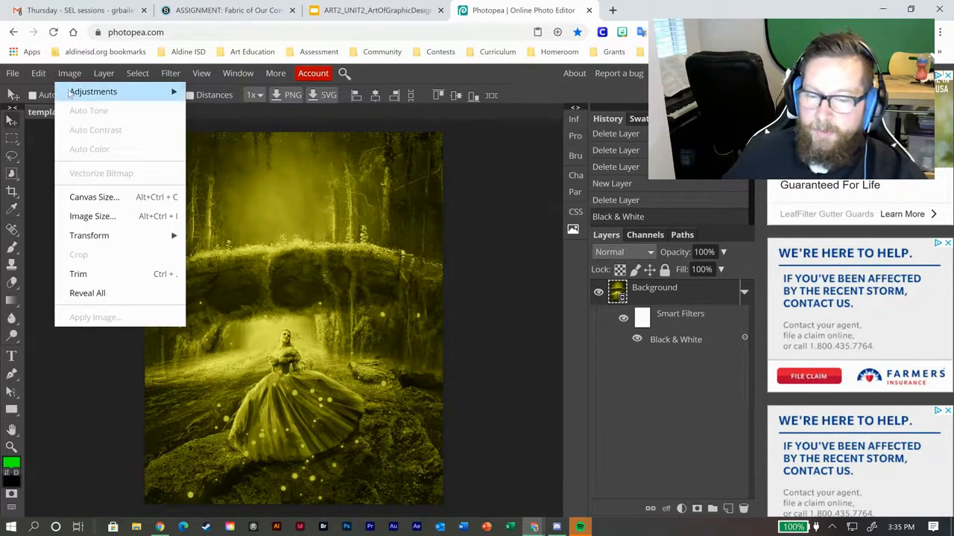
mouse_move(70, 91)
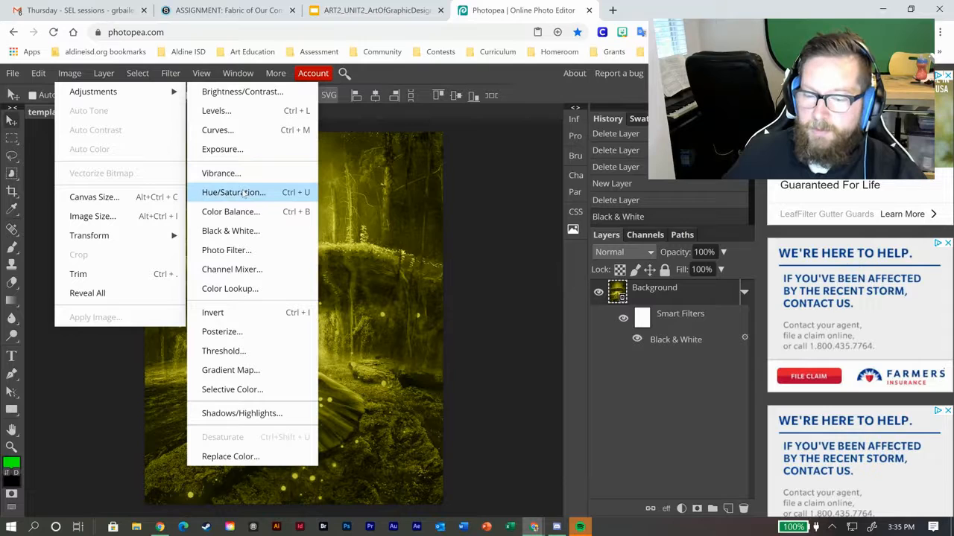
click(251, 97)
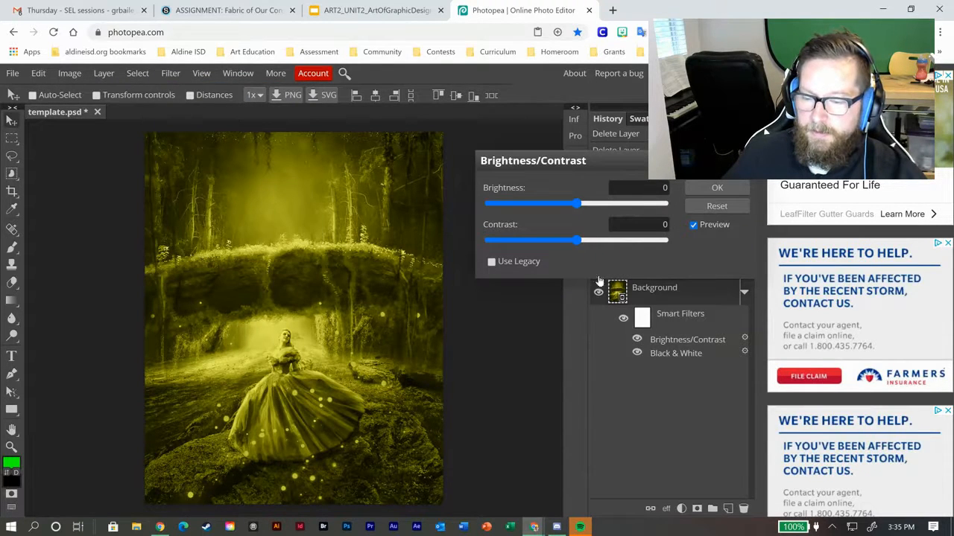
drag(575, 207, 511, 205)
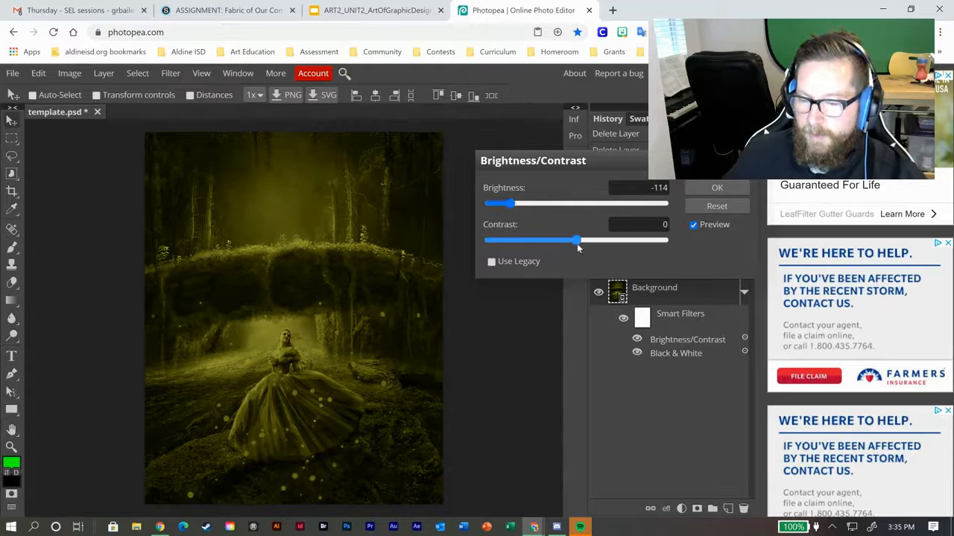
mouse_move(566, 248)
mouse_down()
mouse_move(541, 249)
mouse_move(591, 245)
mouse_move(578, 245)
mouse_up()
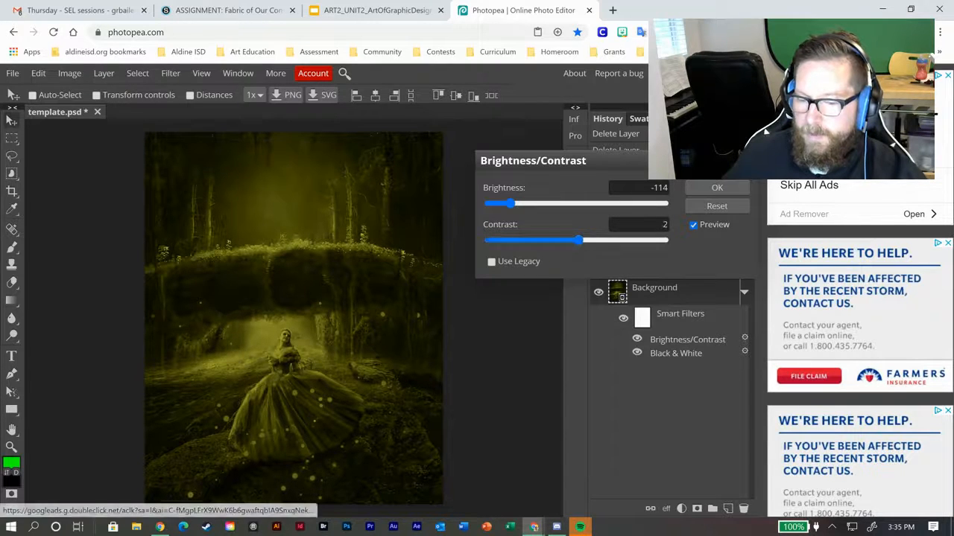
click(717, 189)
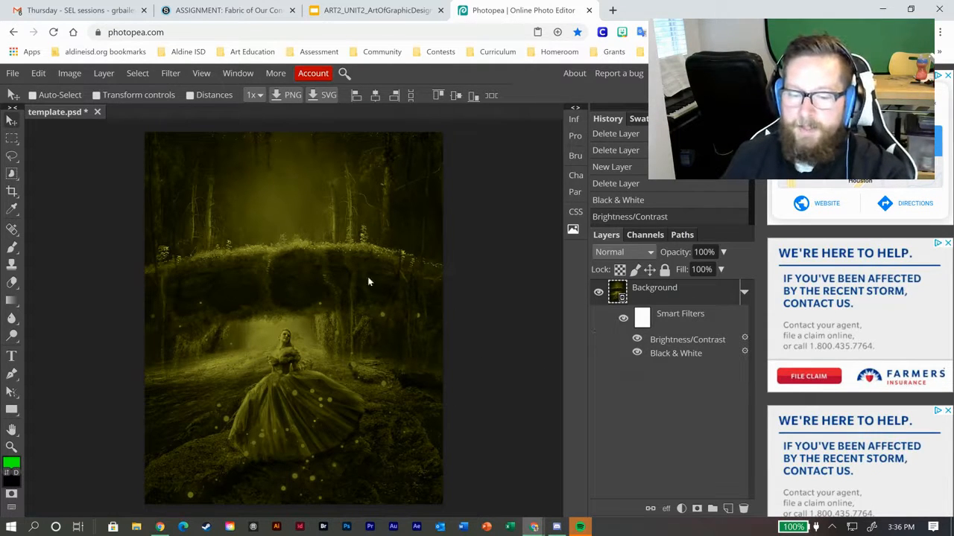
- Export the image as a PNG, keeping the 2400 by 3000 px size and 100% quality
click(15, 74)
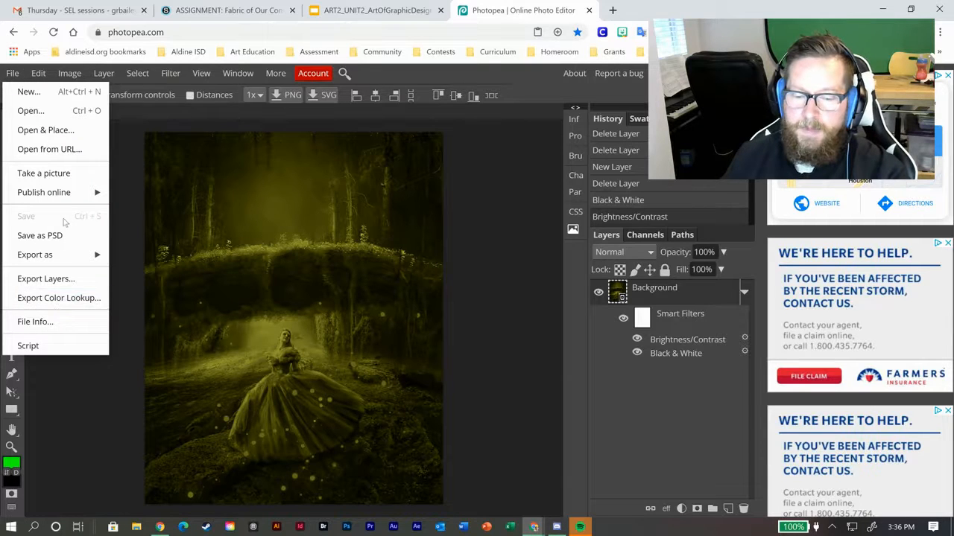
mouse_move(60, 256)
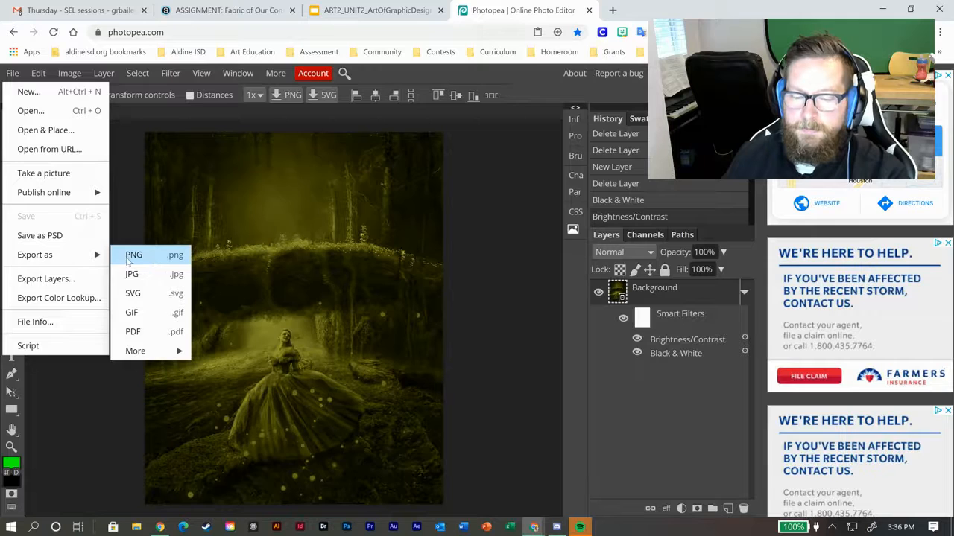
click(127, 255)
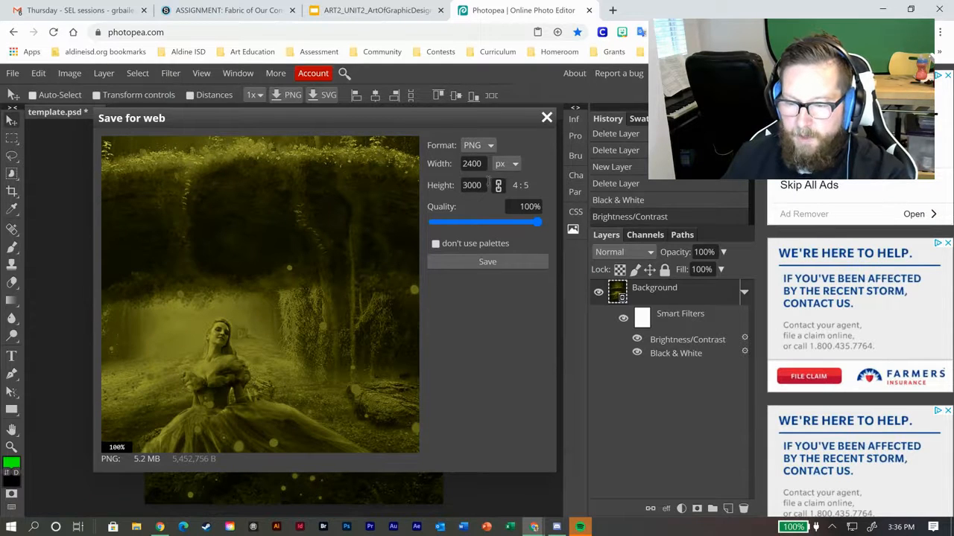
click(491, 262)
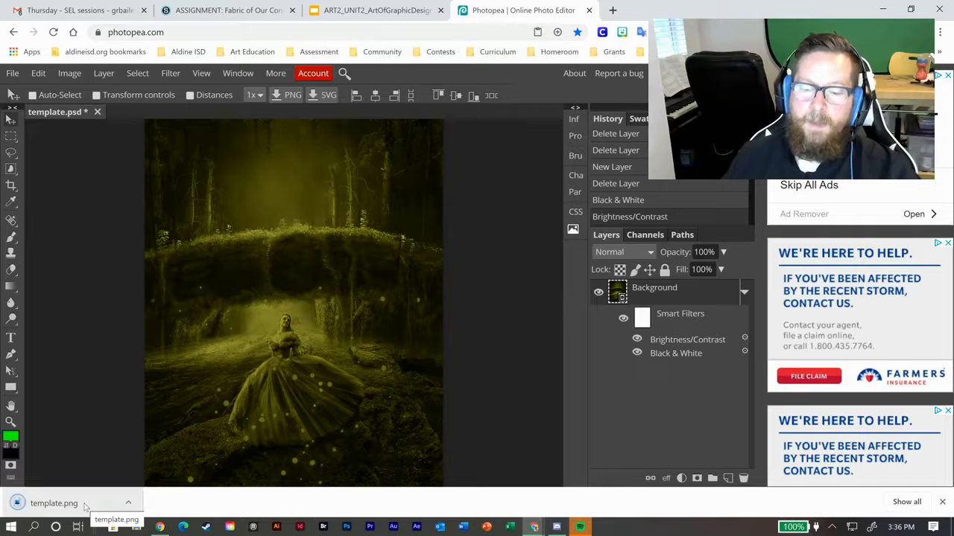
- Rename the open document to FOC_1_8x10
double_click(44, 114)
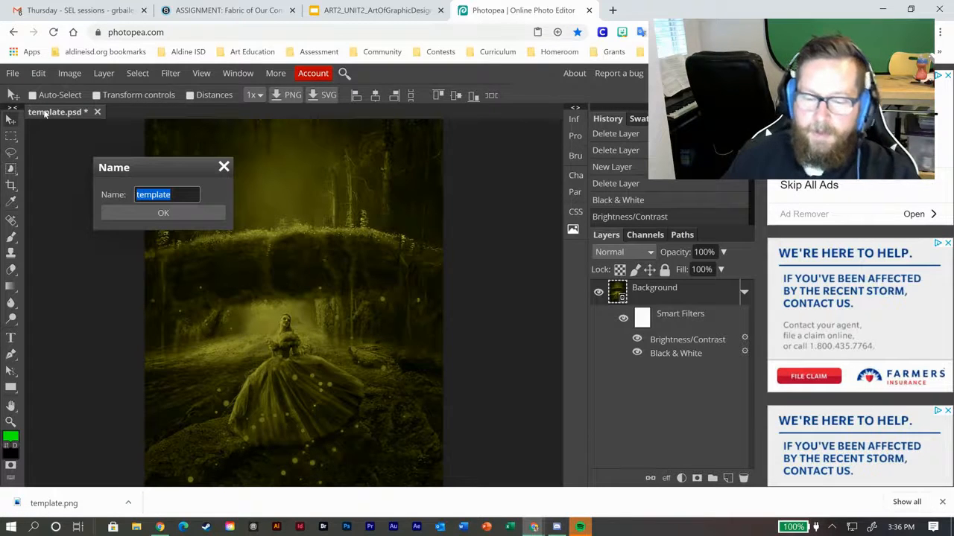
text(FOC_1_8x10)
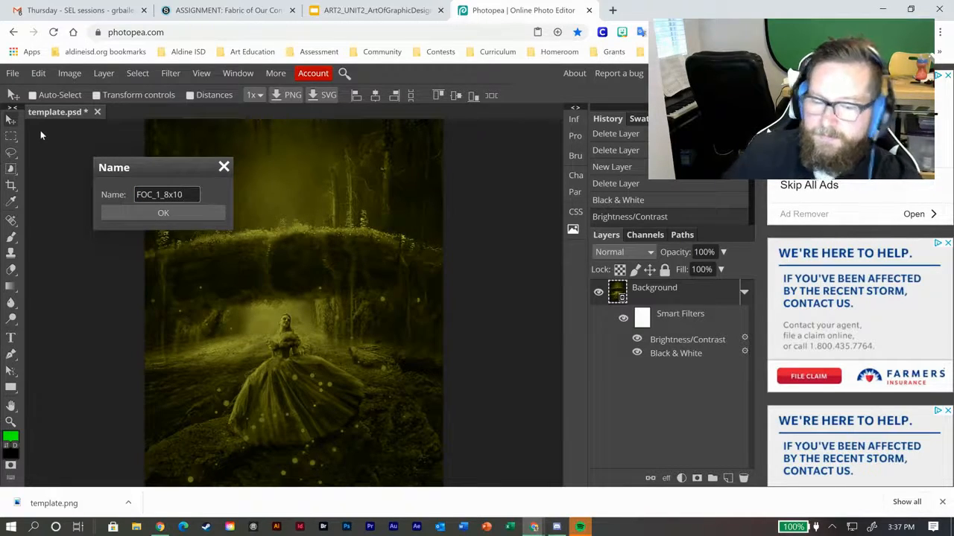
click(156, 214)
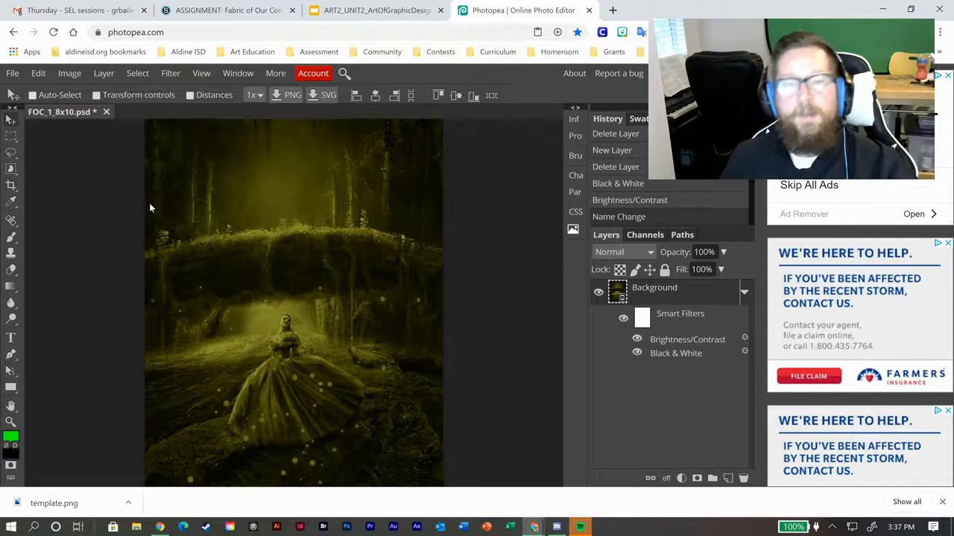